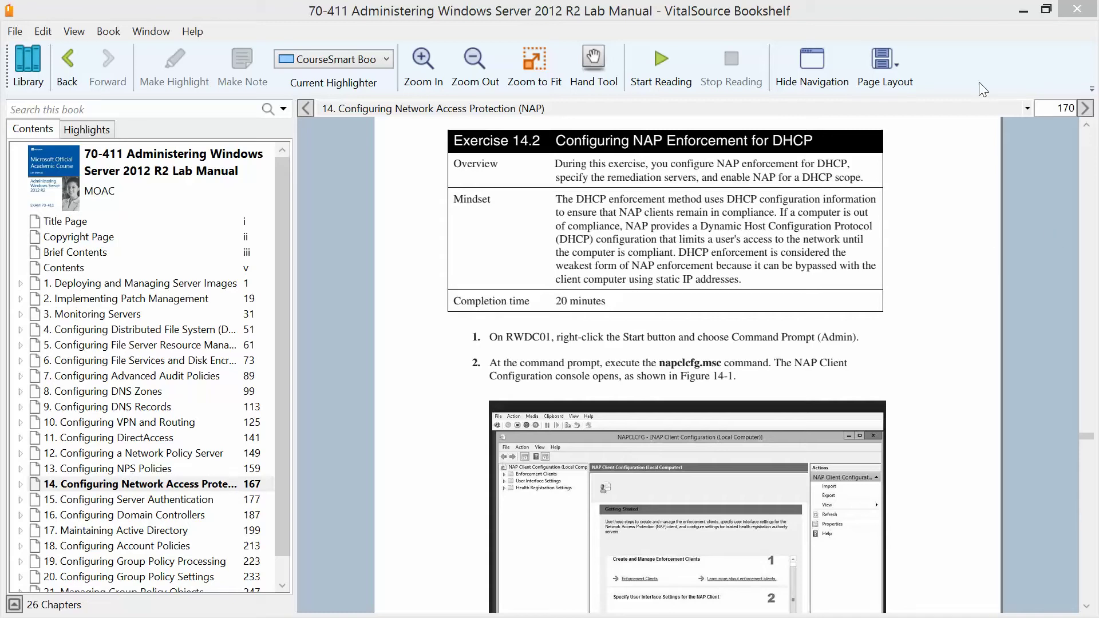
Minimize the Bookshelf lab manual and bring the RWDC01 session's Server Manager Dashboard forward.
left_click(1023, 10)
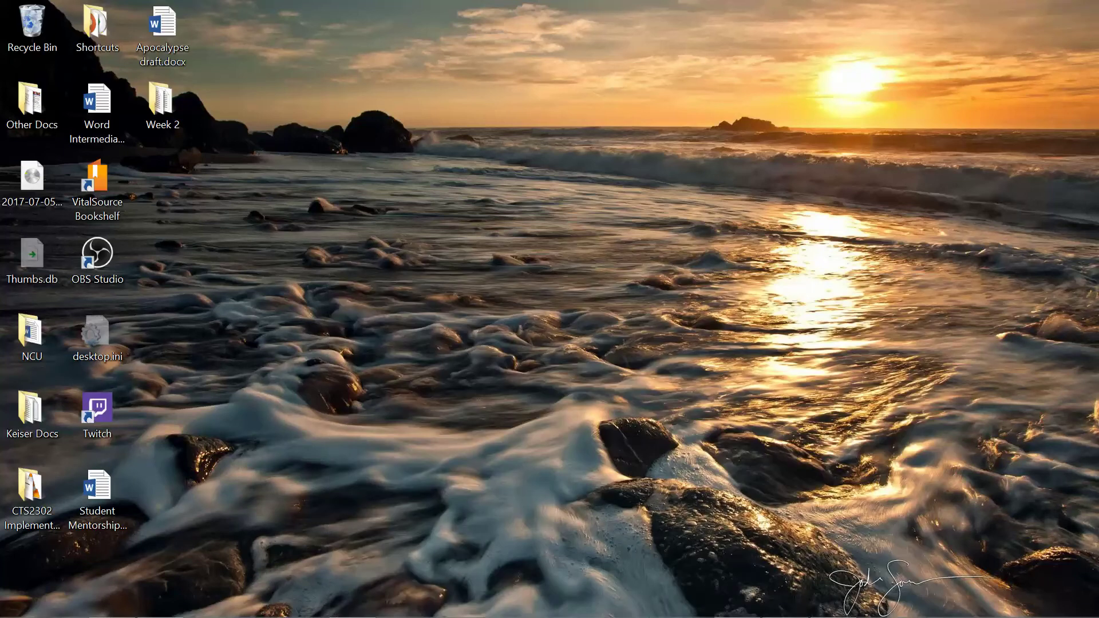
mouse_move(801, 608)
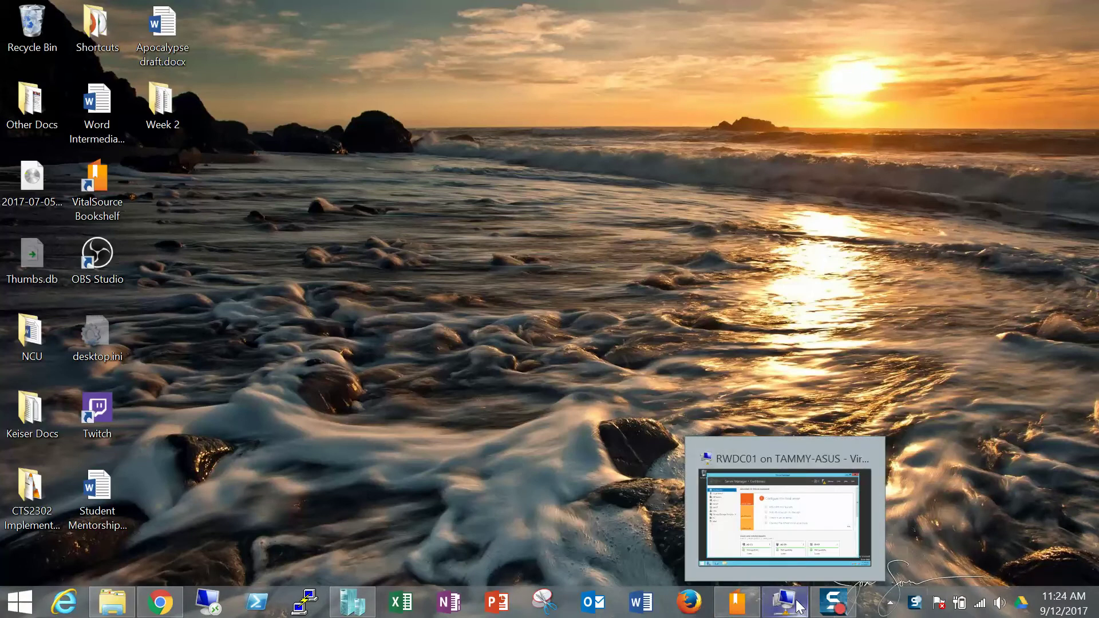
left_click(779, 547)
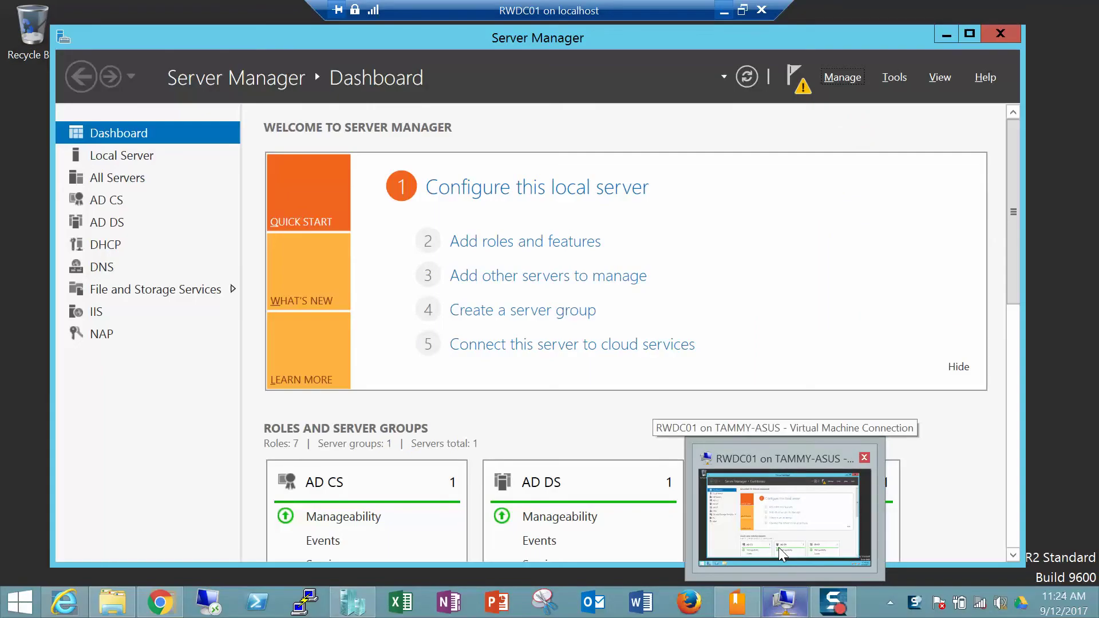
left_click(778, 548)
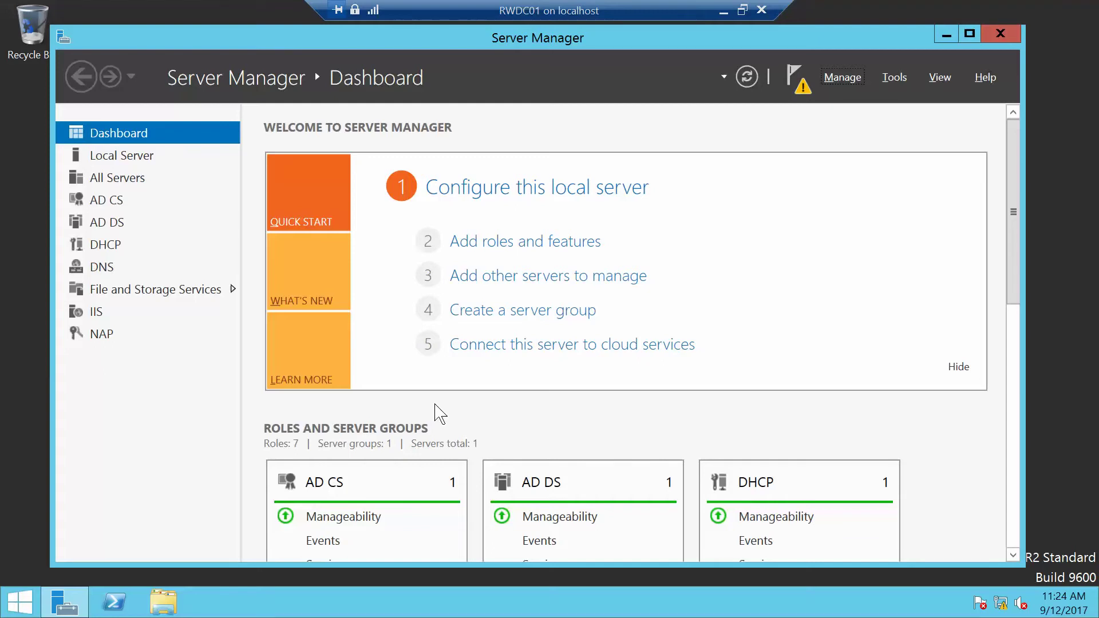
Run napclcfg.msc from an administrator Command Prompt.
right_click(10, 614)
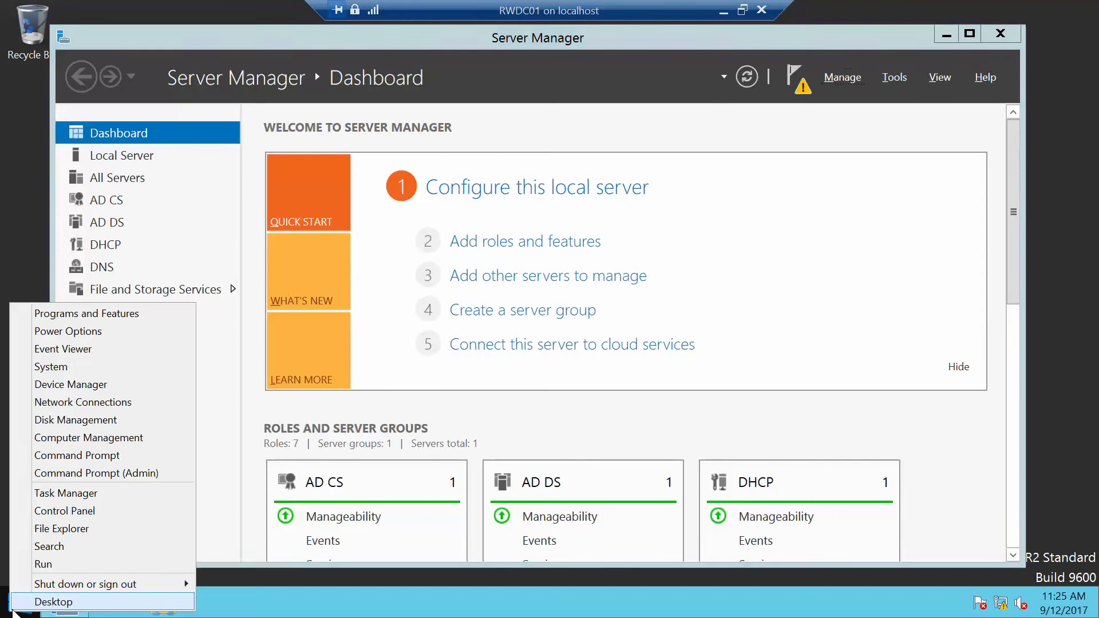
left_click(113, 473)
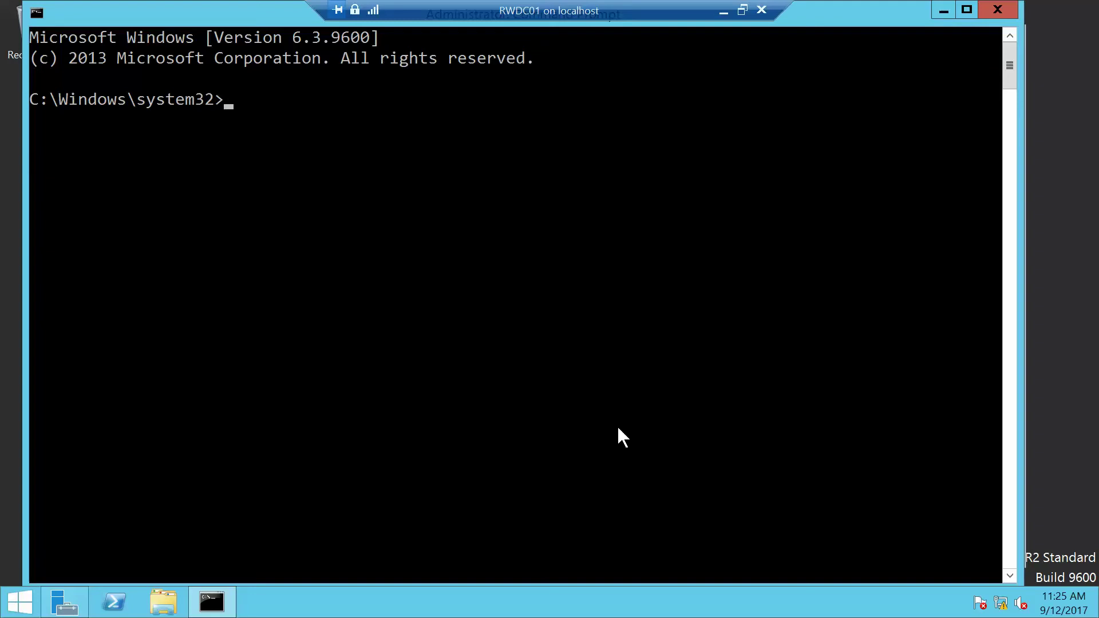
type("napclcfg.msc")
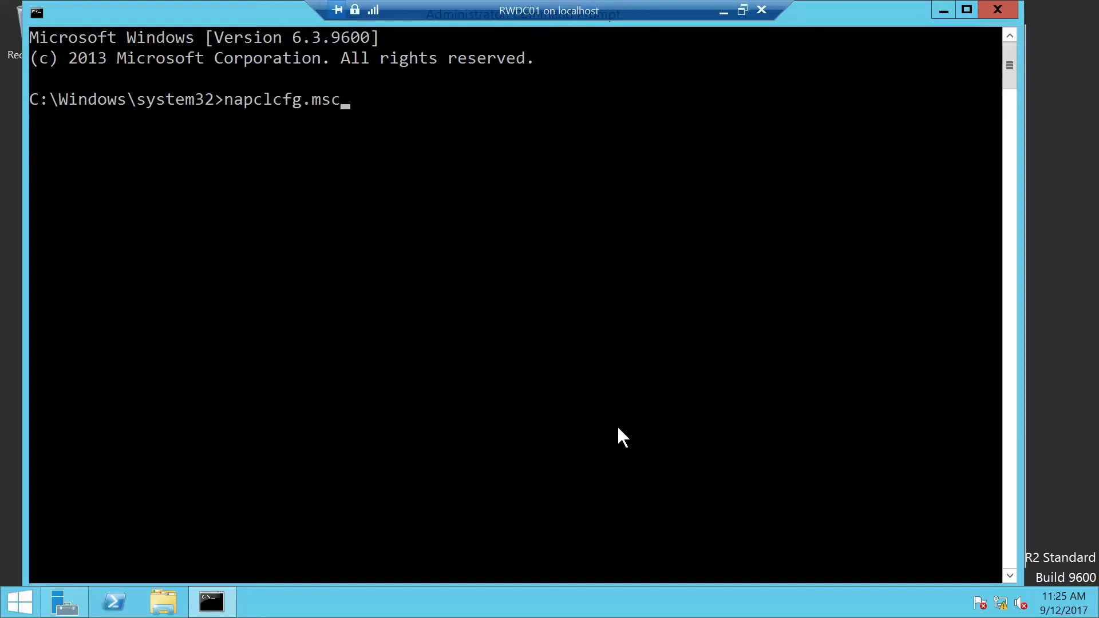
key("Return")
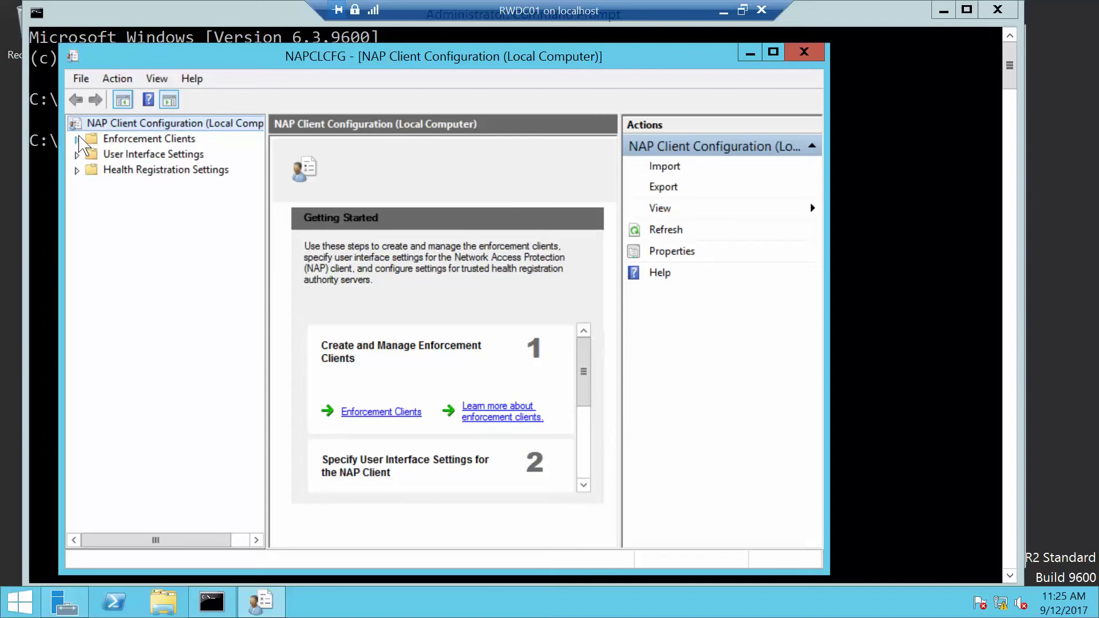
Expand Health Registration Settings, Trusted Server Groups and Request Policy, then select Enforcement Clients.
left_click(77, 170)
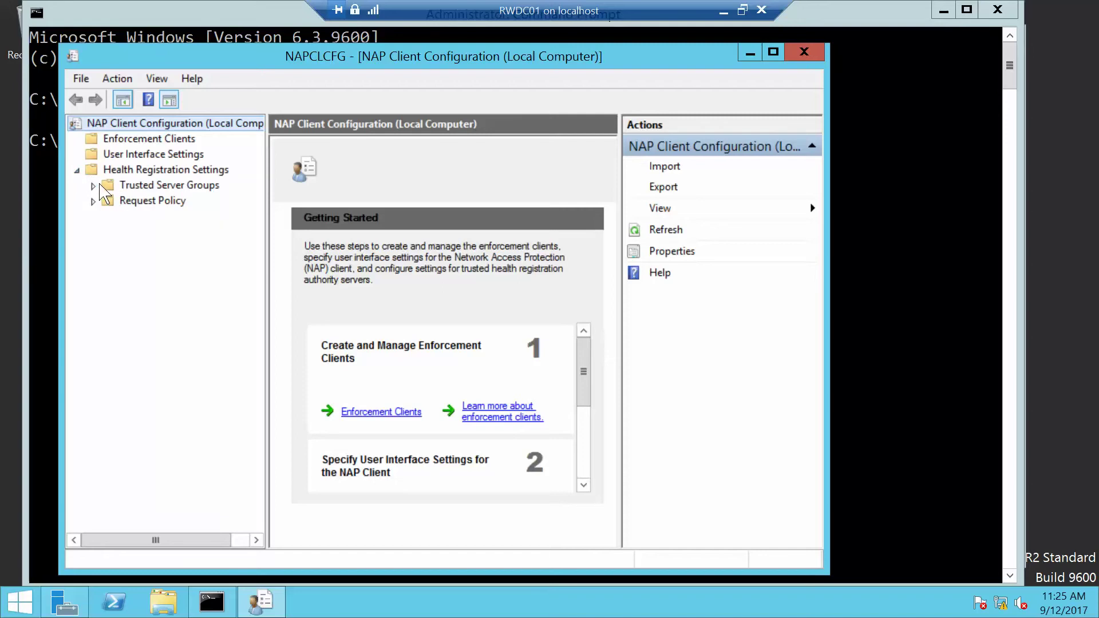
left_click(92, 186)
left_click(93, 202)
left_click(167, 142)
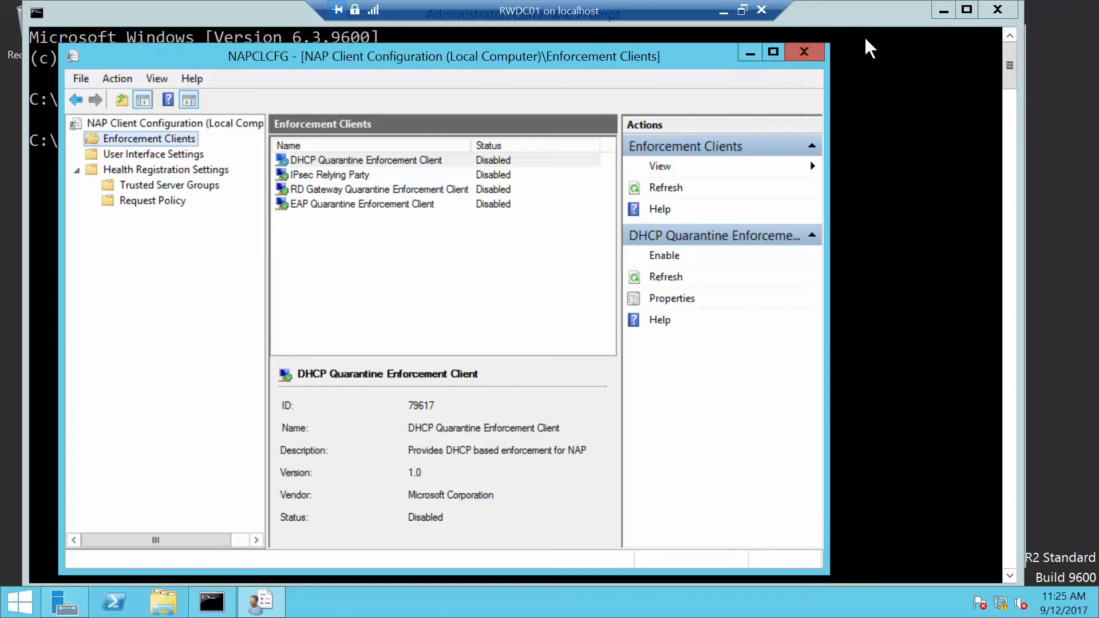
Minimize Command Prompt and Server Manager, maximize the NAP console and widen its tree pane.
left_click(942, 10)
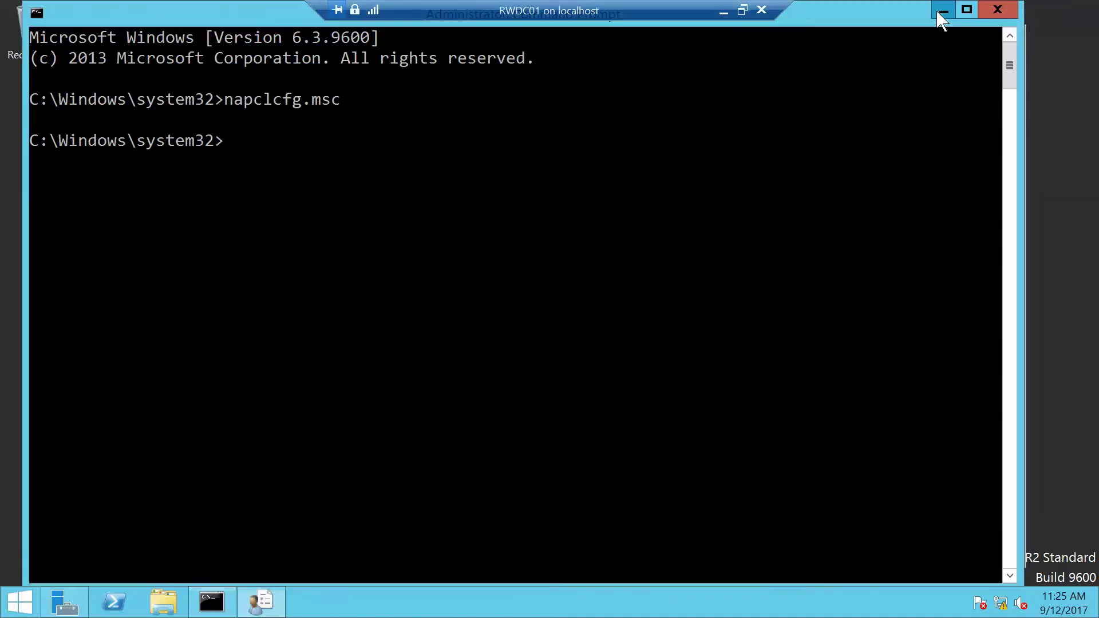
left_click(942, 35)
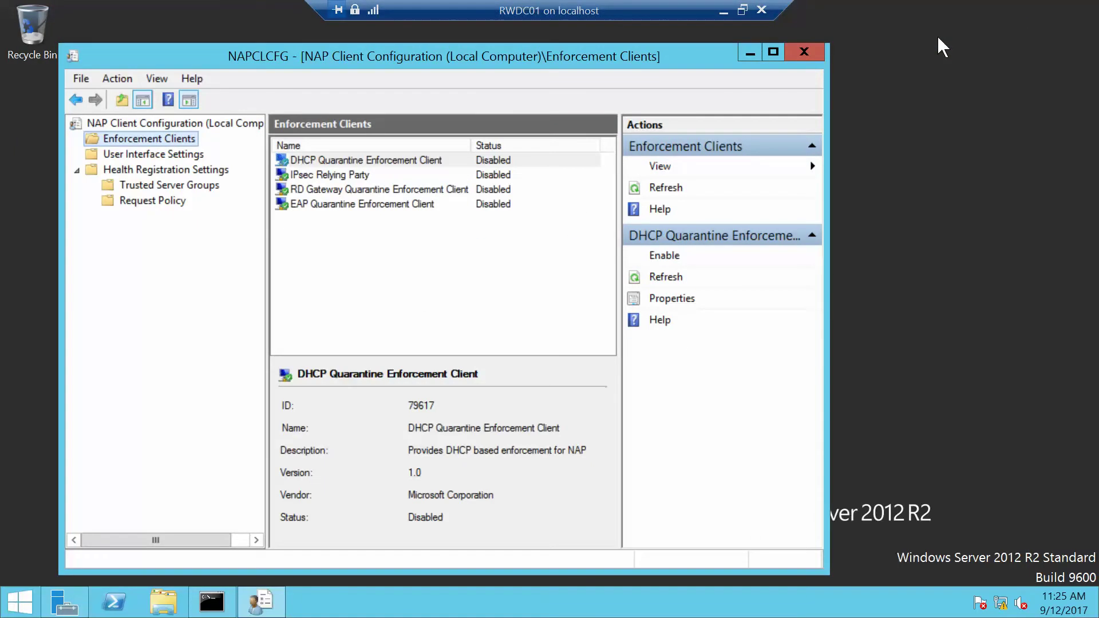
left_click(774, 53)
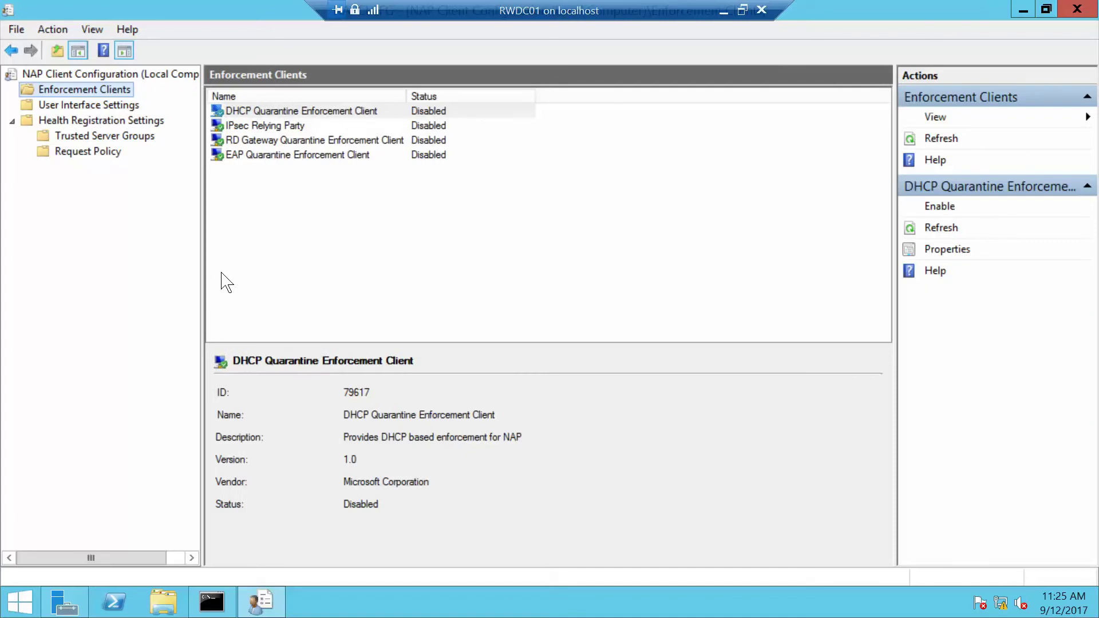
left_click_drag(204, 256, 244, 259)
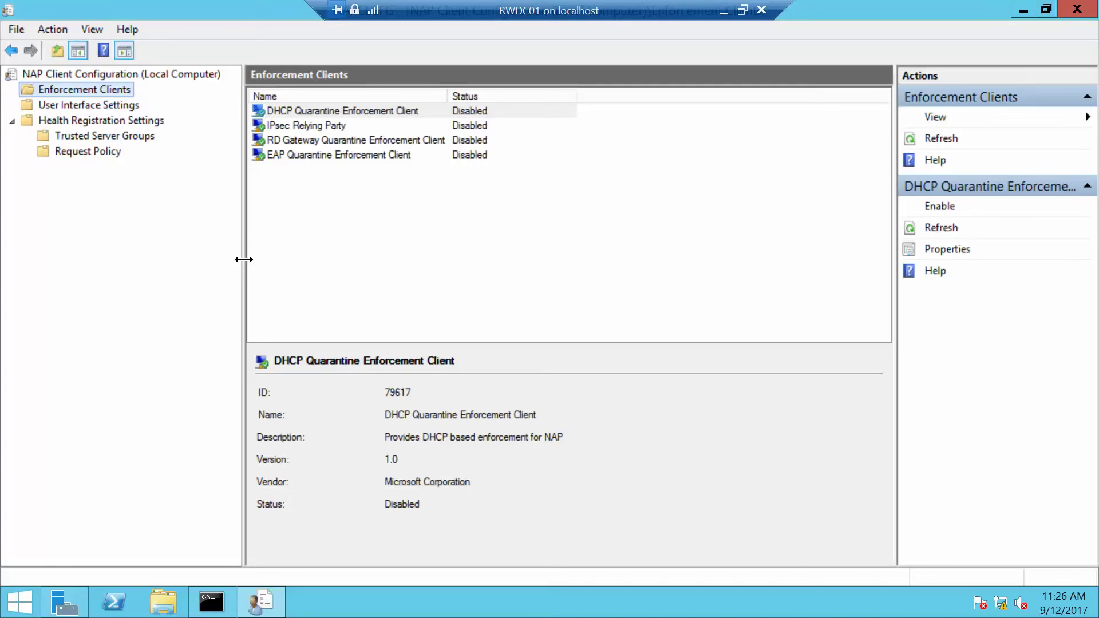
Enable the DHCP Quarantine Enforcement Client in its properties.
double_click(384, 112)
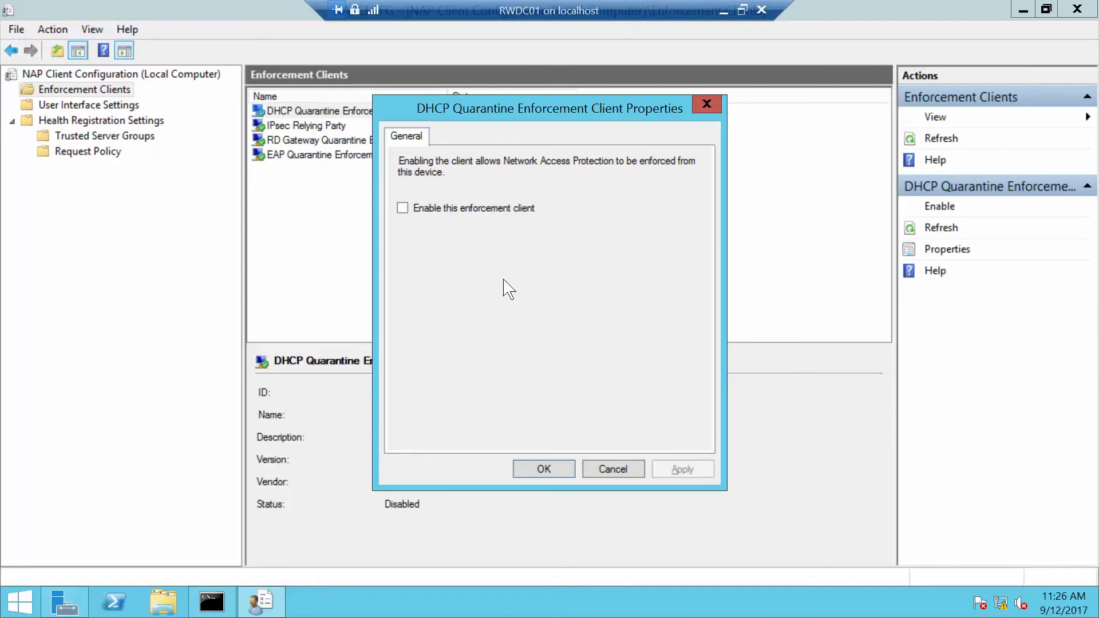
left_click(403, 209)
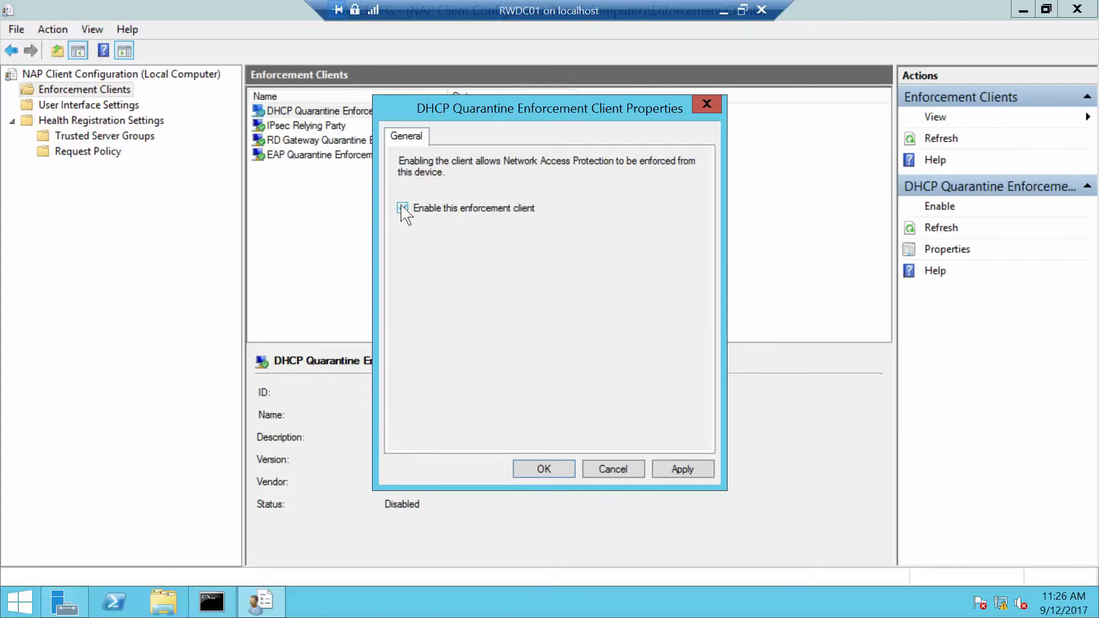
left_click(543, 470)
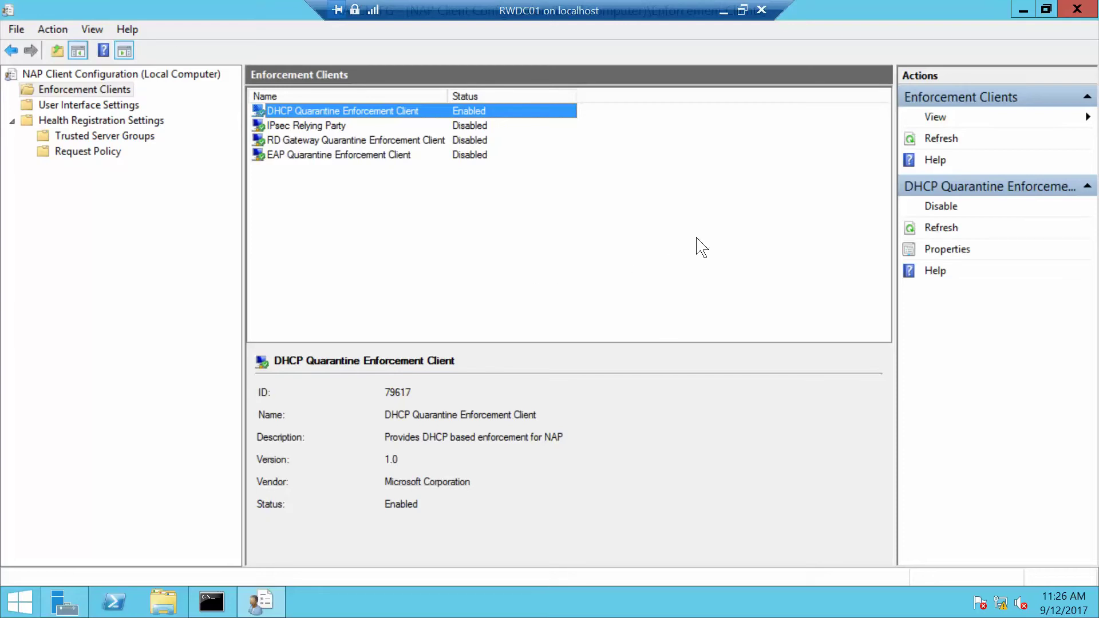
Close NAP Client Configuration and run services.msc from the Command Prompt.
left_click(1076, 10)
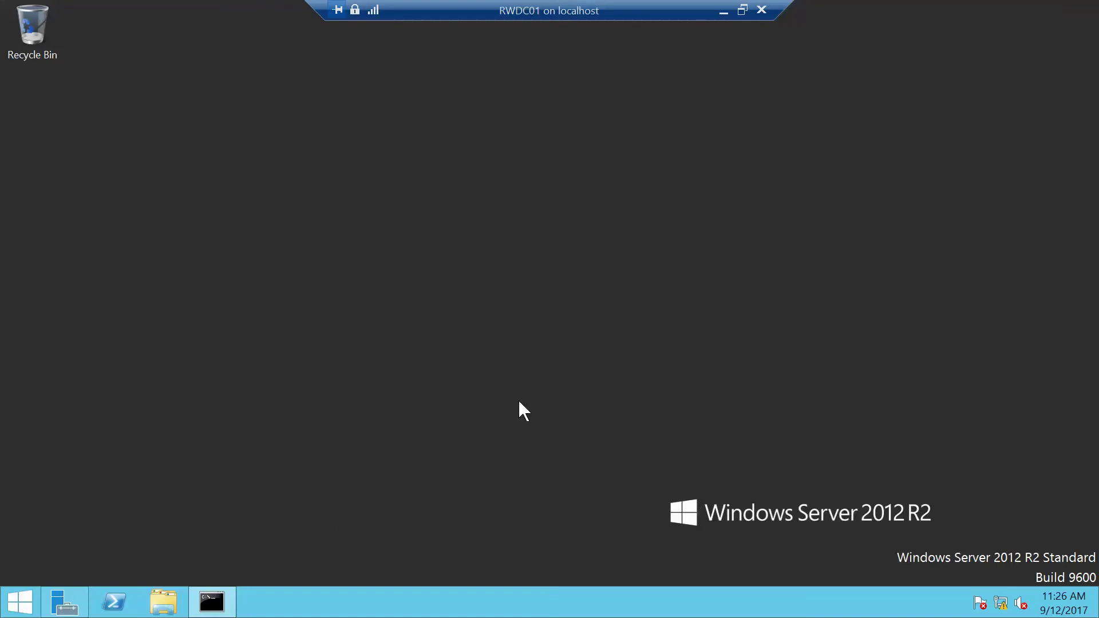
left_click(221, 603)
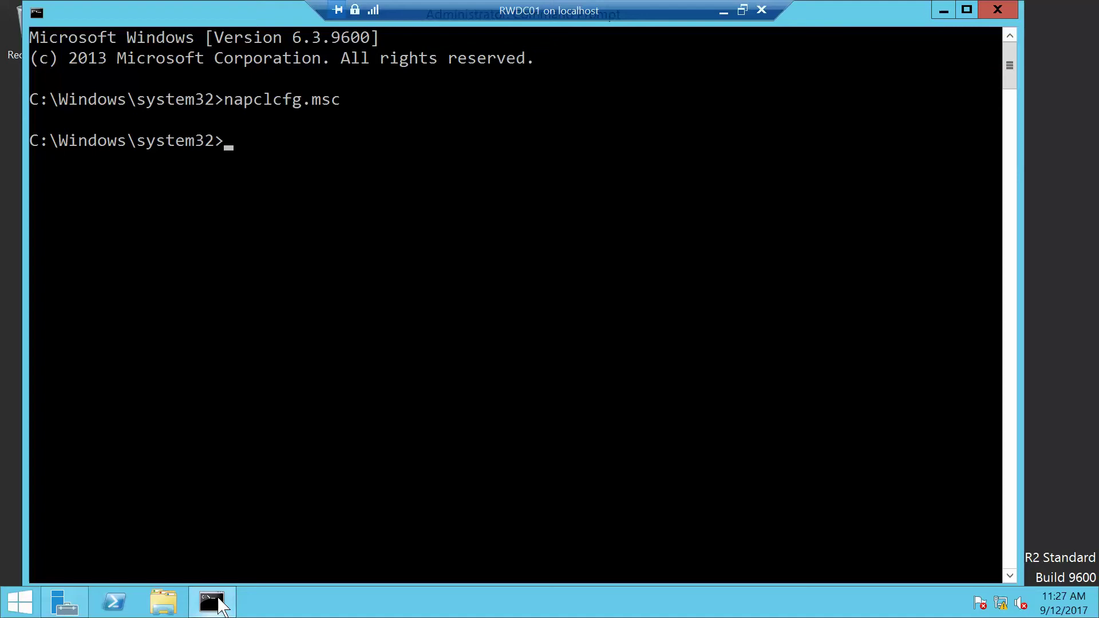
type("services.")
type("msc")
key("Return")
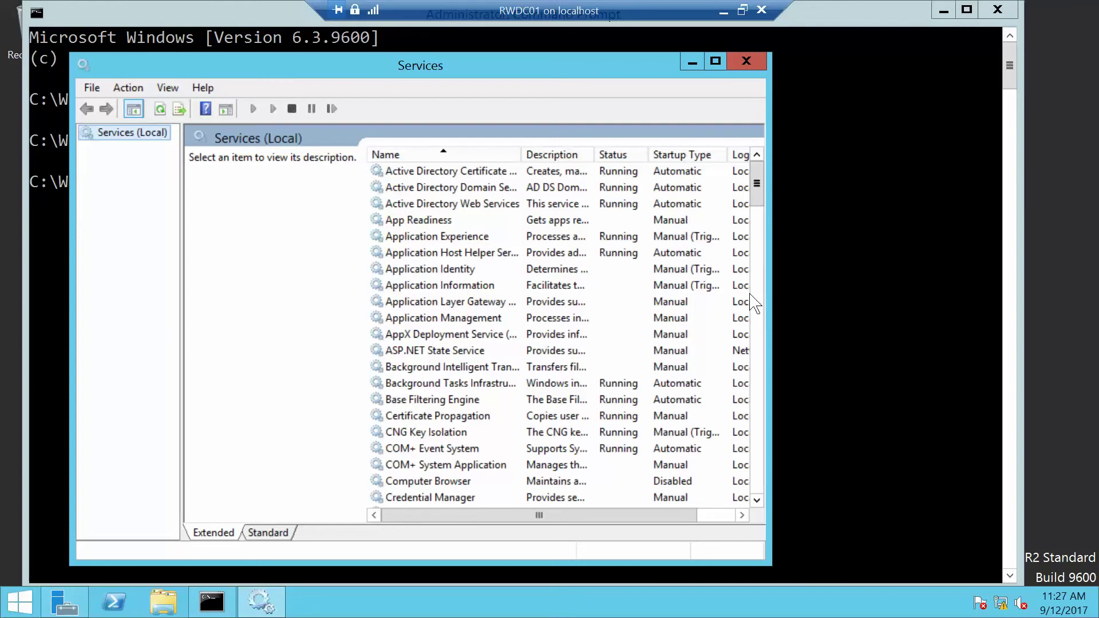
Maximize Services, widen the Name and Description columns, and select Network Access Protection Agent.
left_click(723, 60)
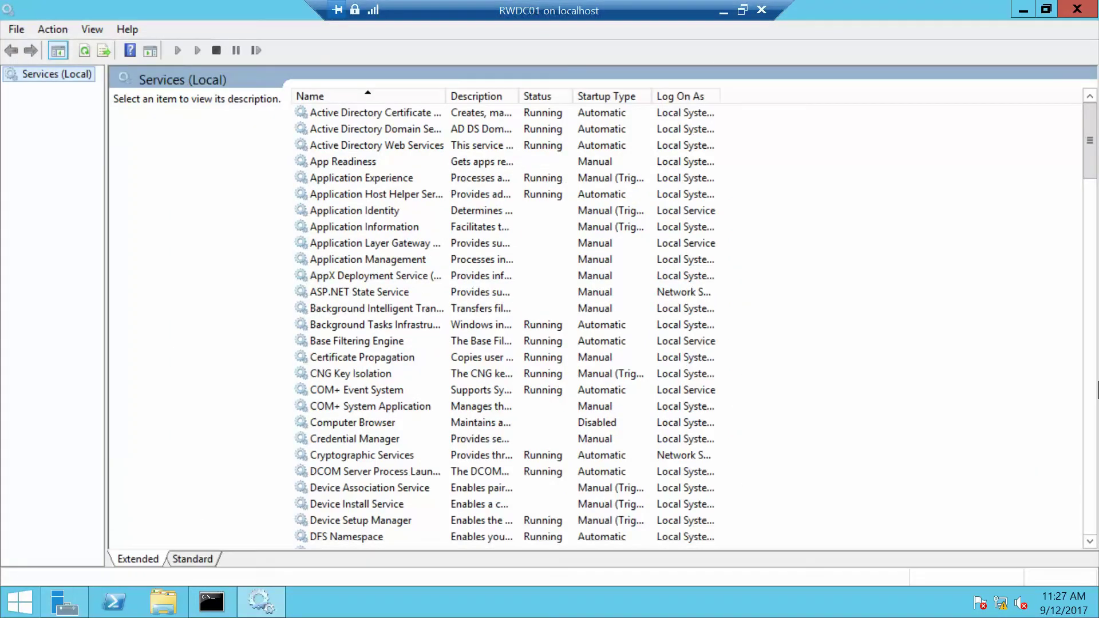
left_click_drag(1089, 542, 1089, 543)
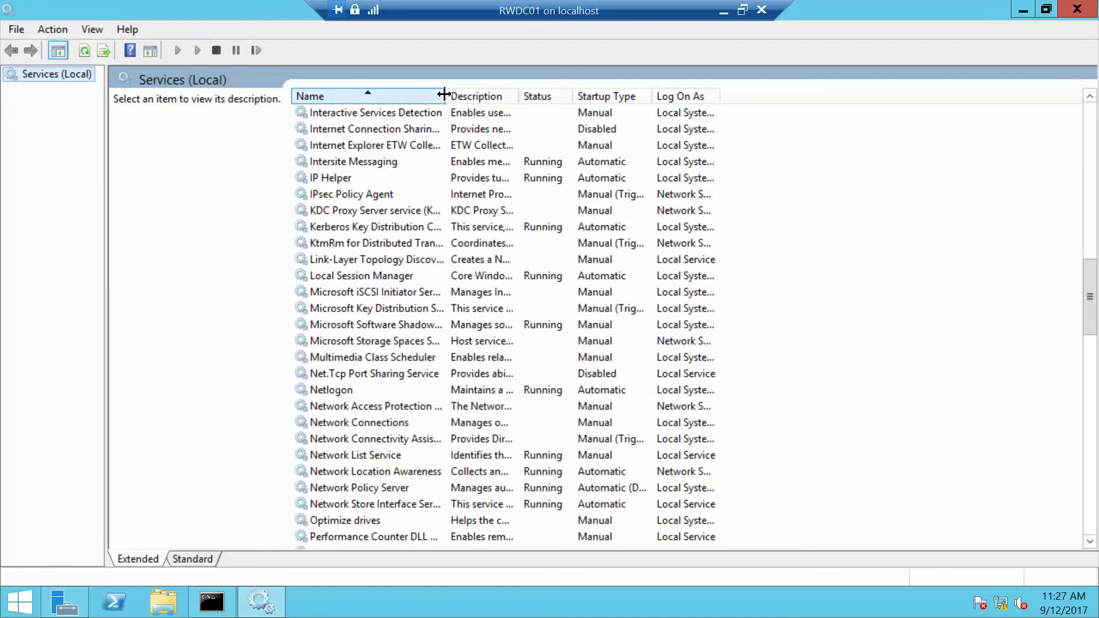
left_click_drag(445, 93, 535, 93)
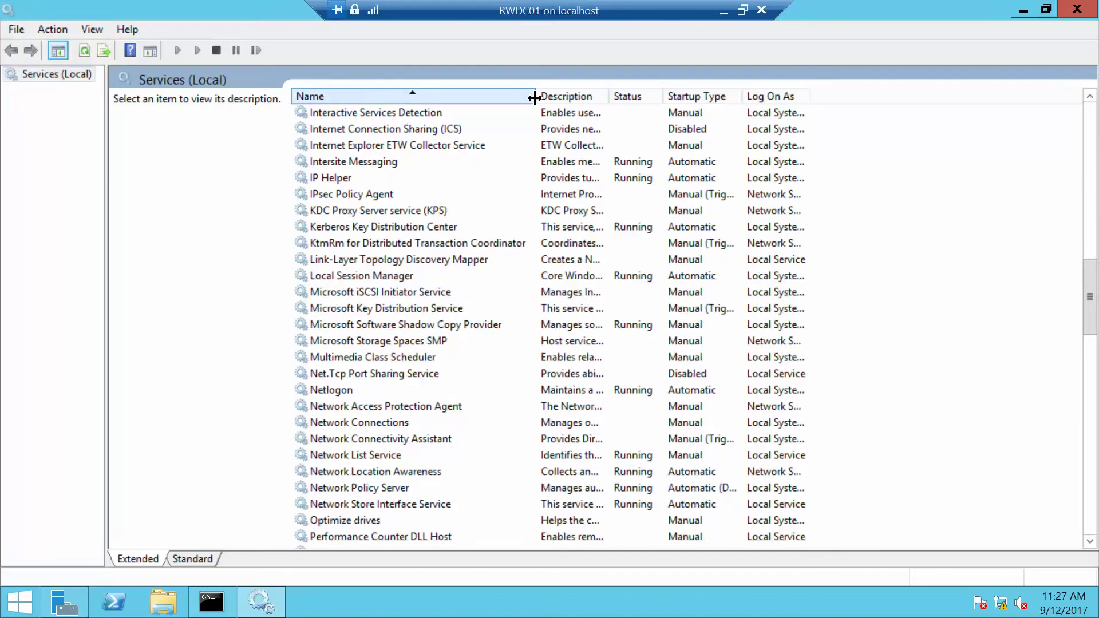
left_click_drag(609, 92, 710, 95)
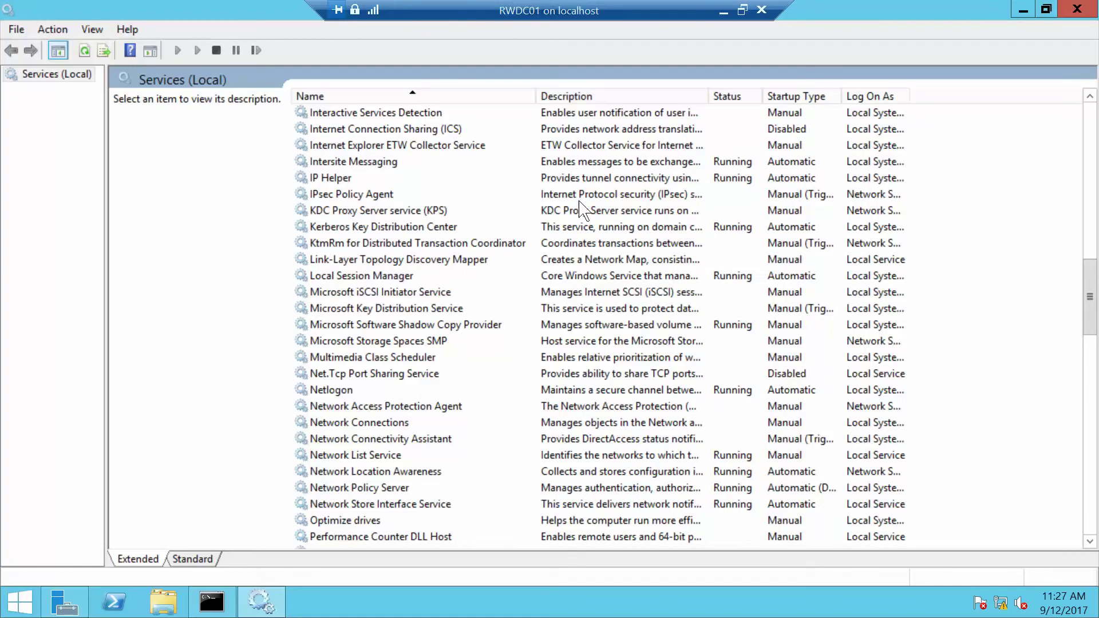
left_click(446, 407)
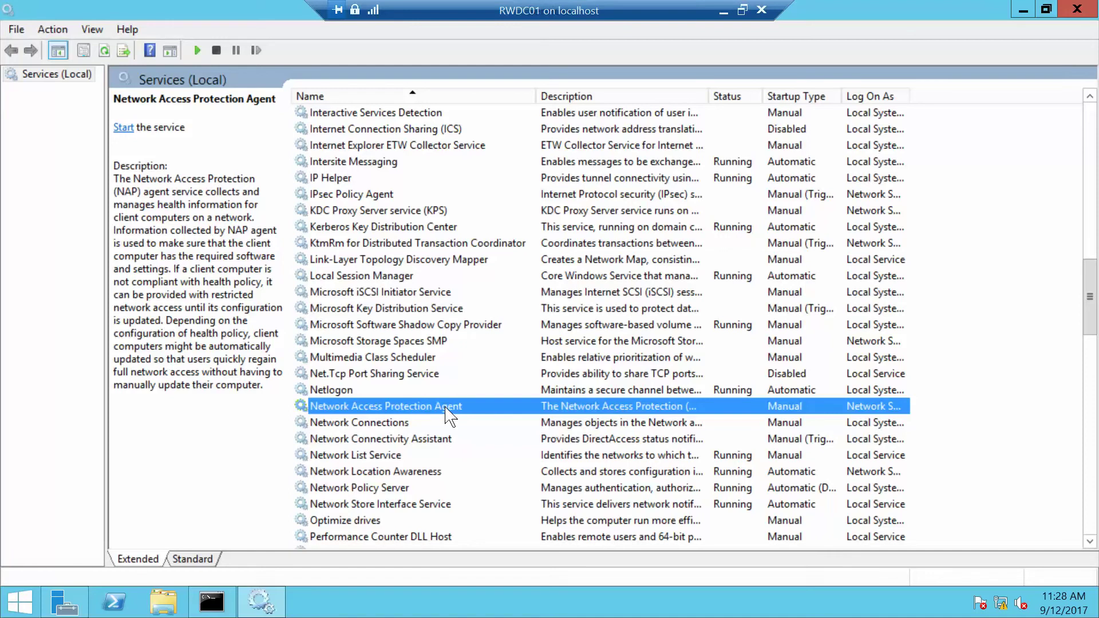
Change the Network Access Protection Agent's startup type to Automatic.
double_click(446, 407)
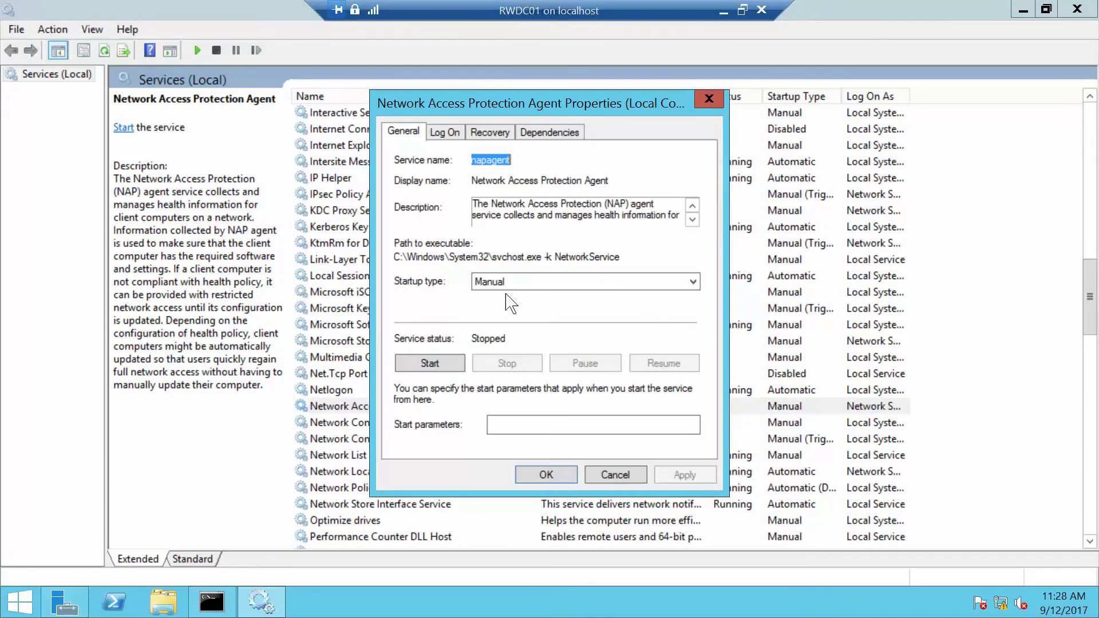
left_click(527, 282)
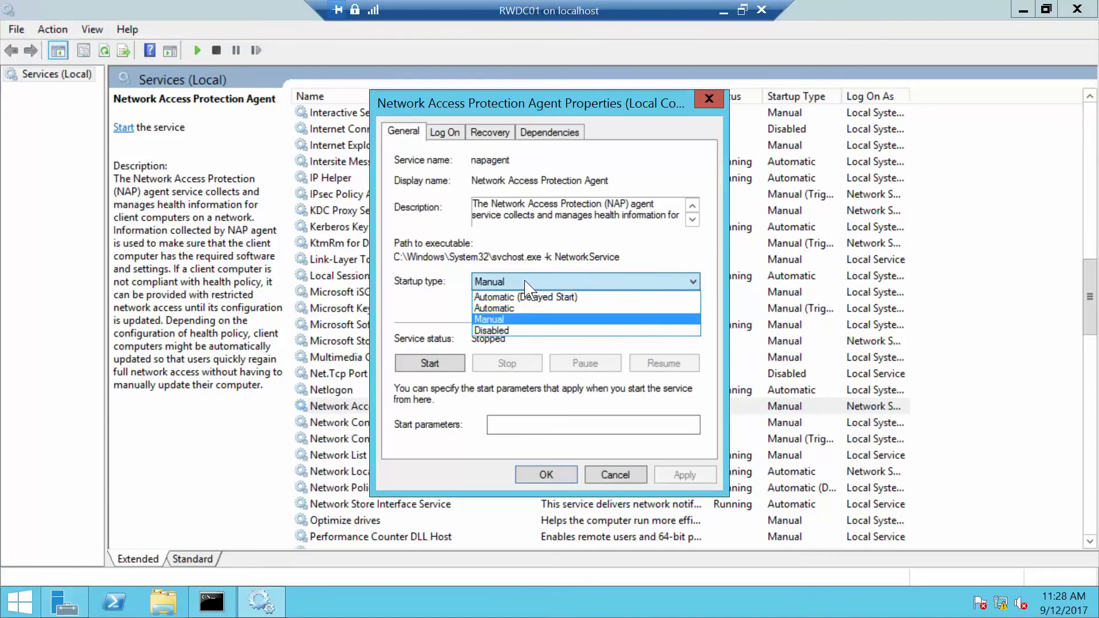
left_click(528, 309)
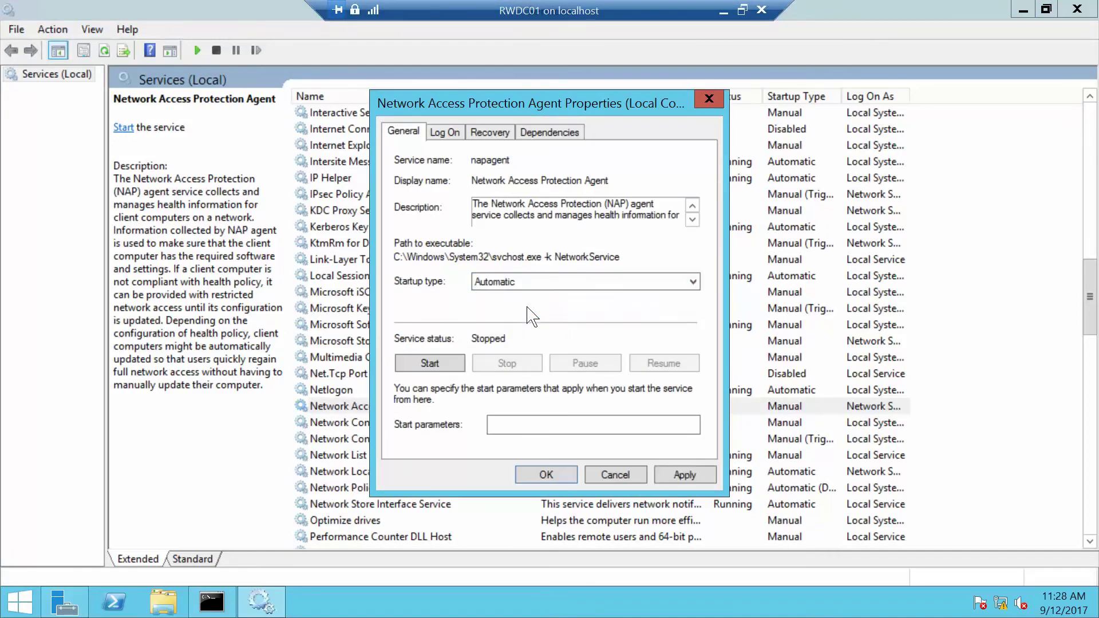
left_click(522, 480)
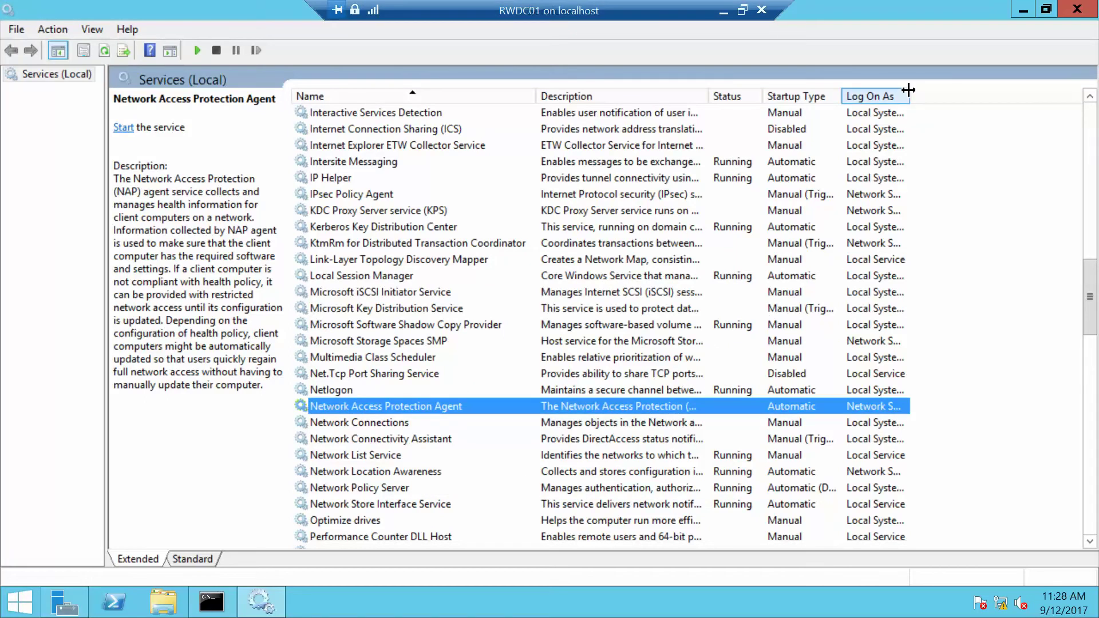
Widen the columns, start the Network Access Protection Agent service, and close Services.
left_click_drag(908, 90, 997, 93)
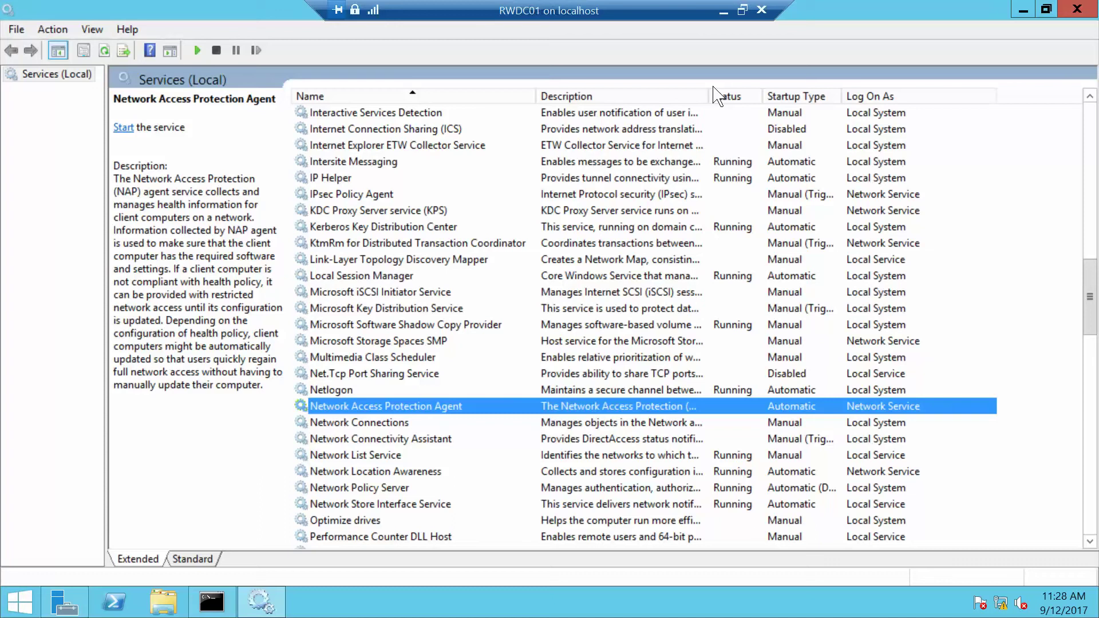
left_click_drag(710, 89, 797, 94)
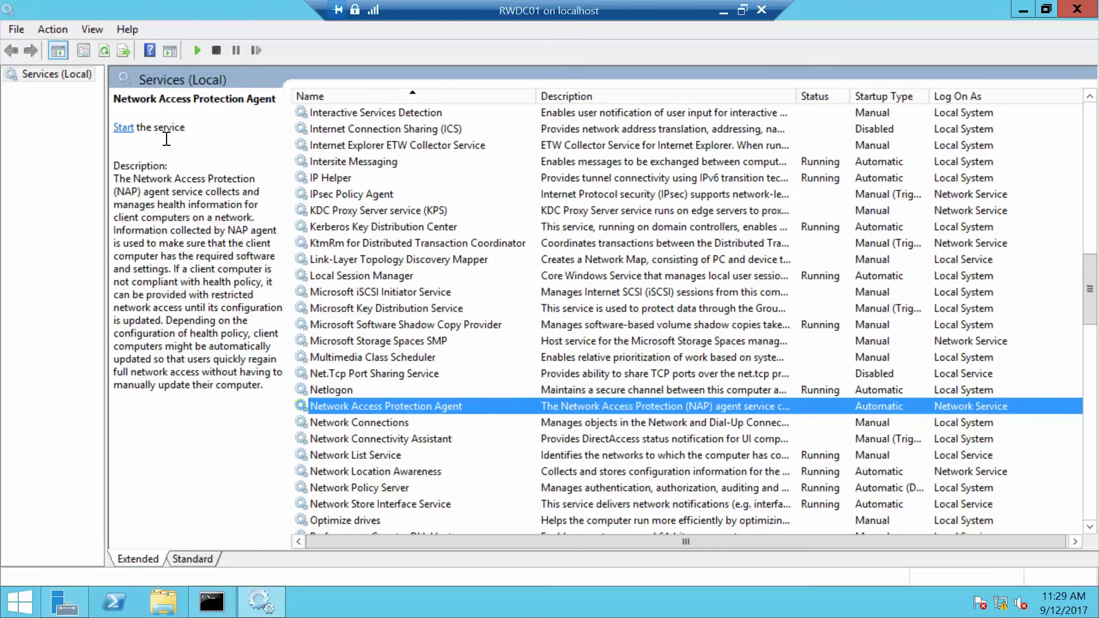
left_click(123, 127)
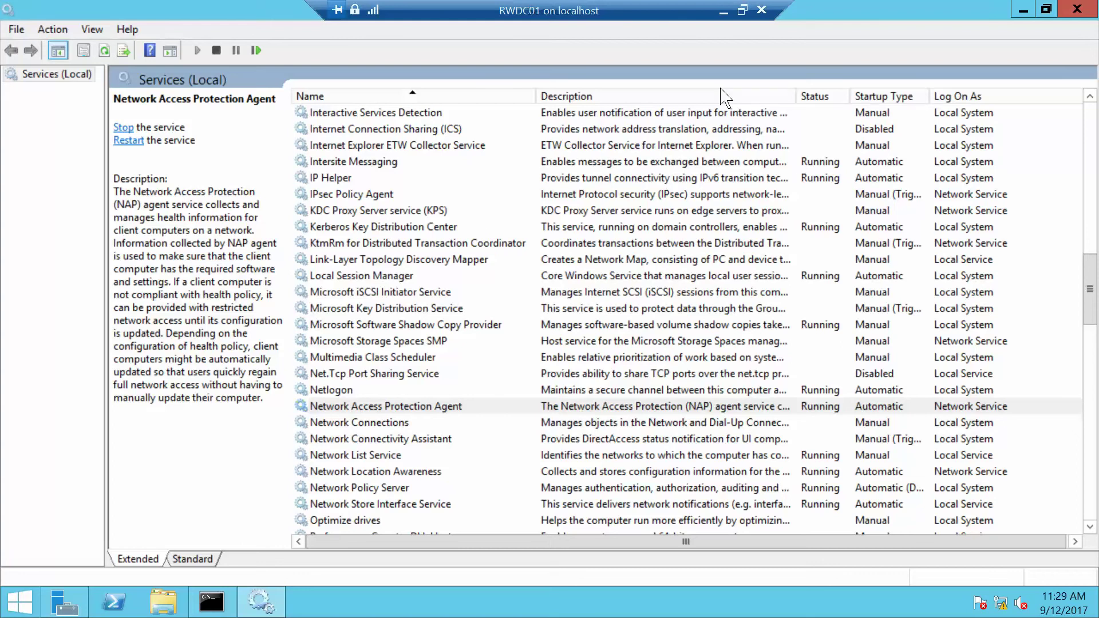
left_click(1078, 10)
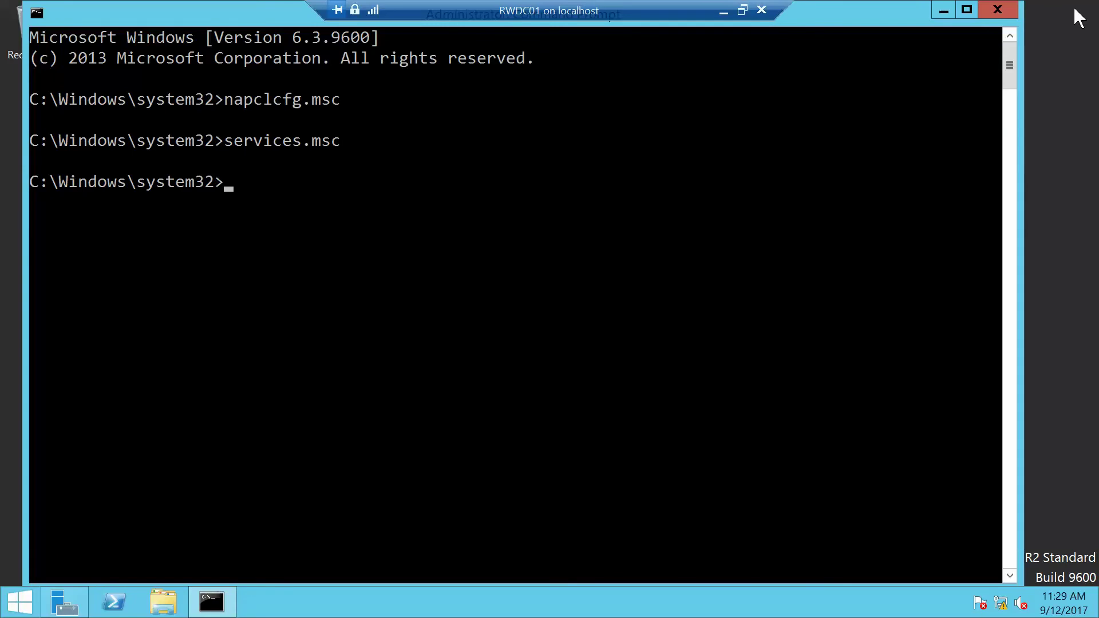
Close Command Prompt, launch Network Policy Server from Server Manager's Tools menu, and minimize Server Manager.
left_click(996, 10)
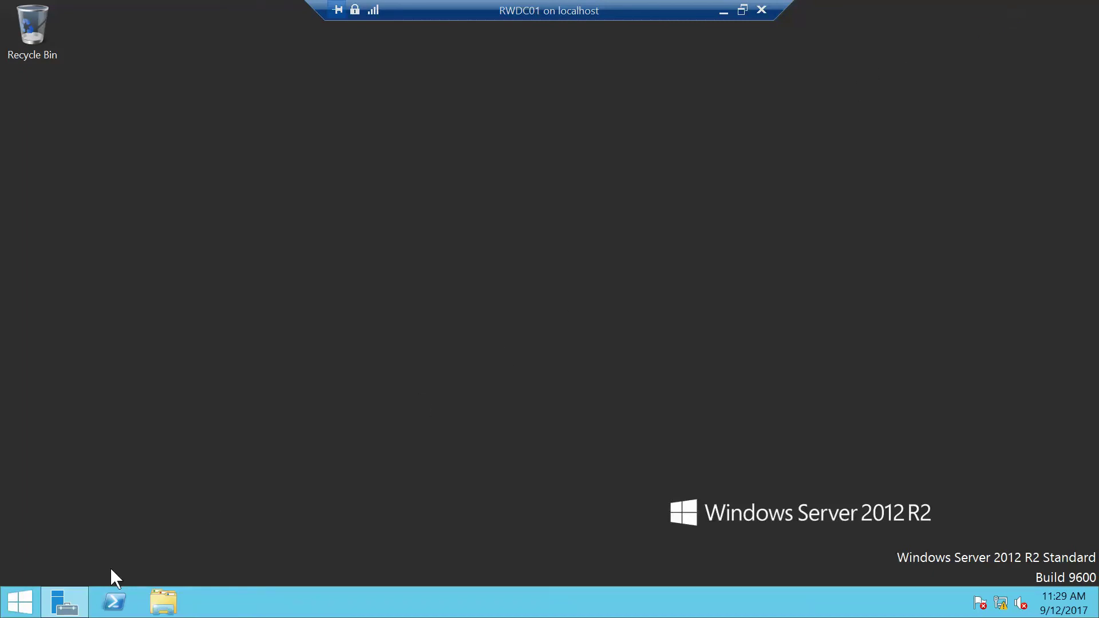
left_click(64, 602)
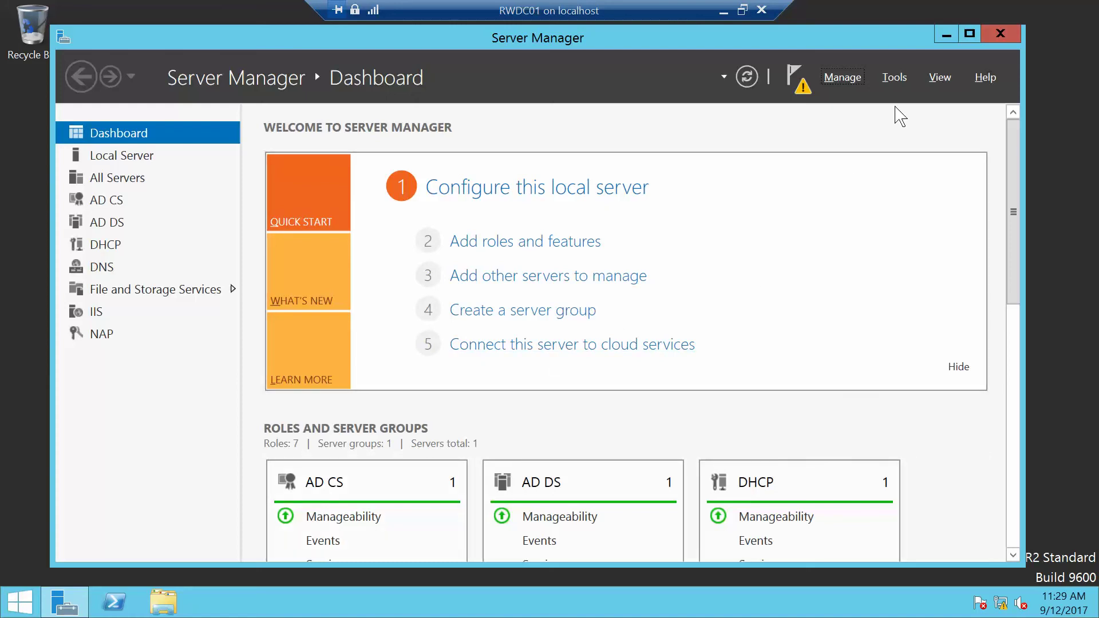
left_click(894, 83)
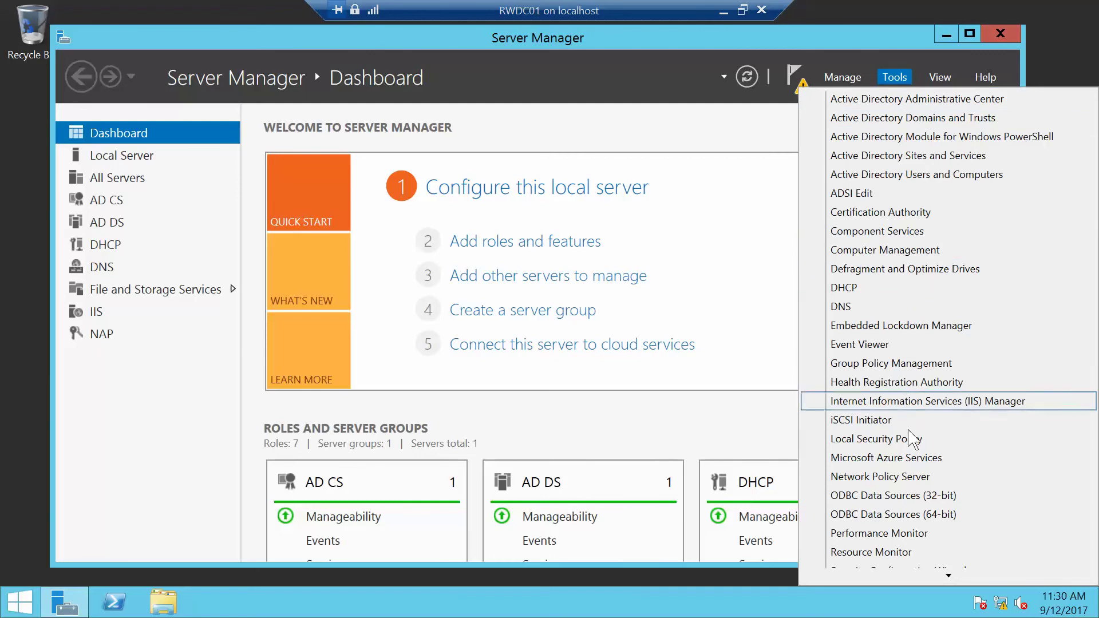
left_click(918, 478)
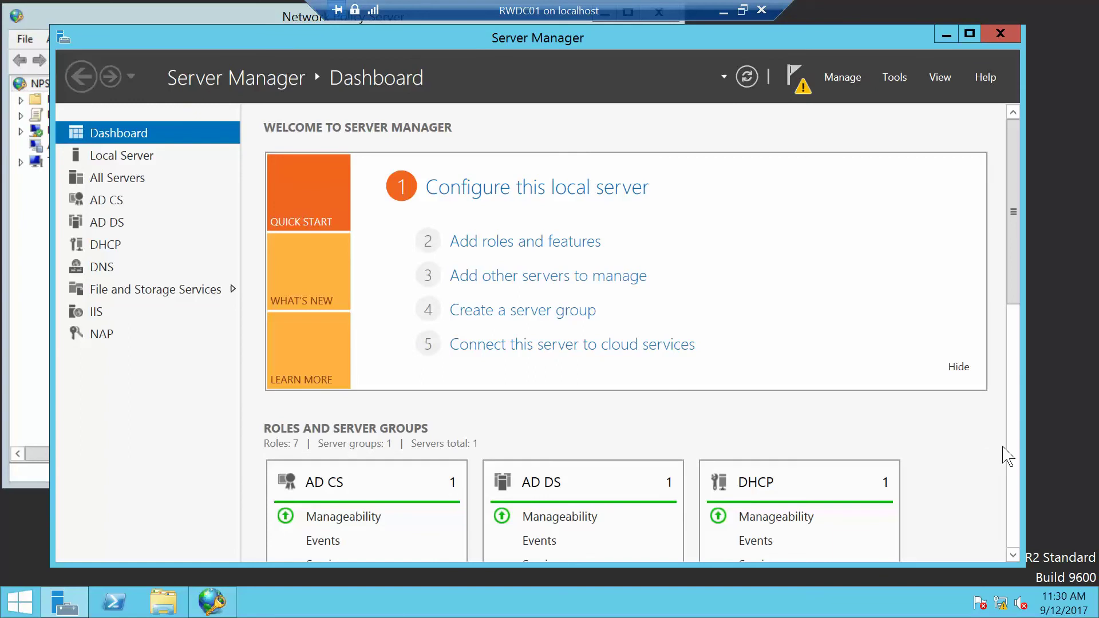
left_click(945, 34)
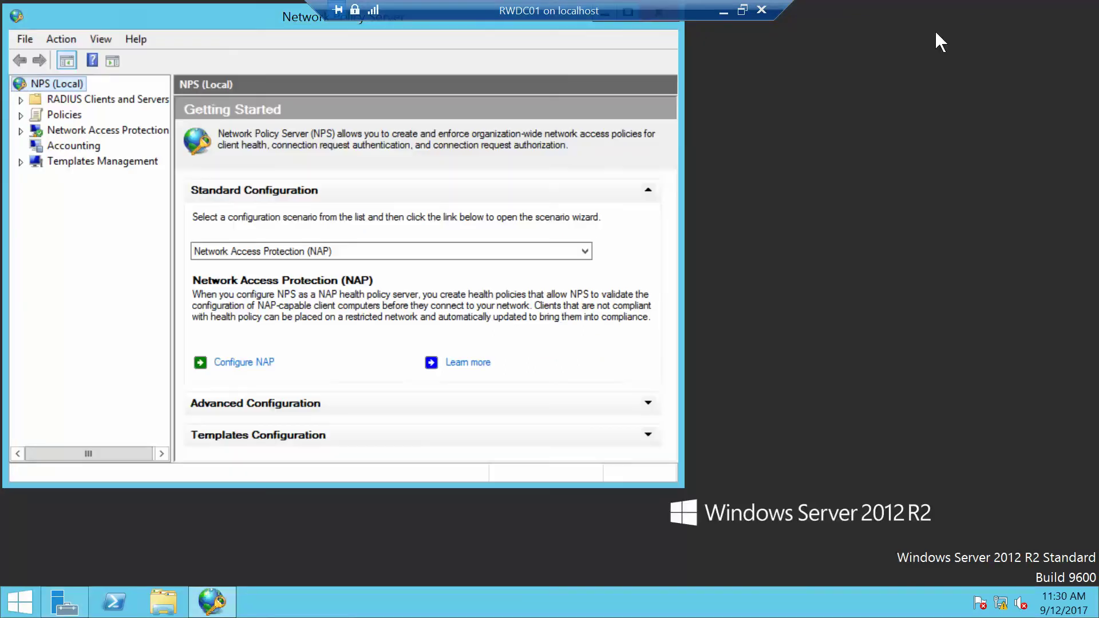
Maximize the NPS console and launch Configure NAP under Standard Configuration.
left_click_drag(232, 33, 309, 94)
left_click(705, 76)
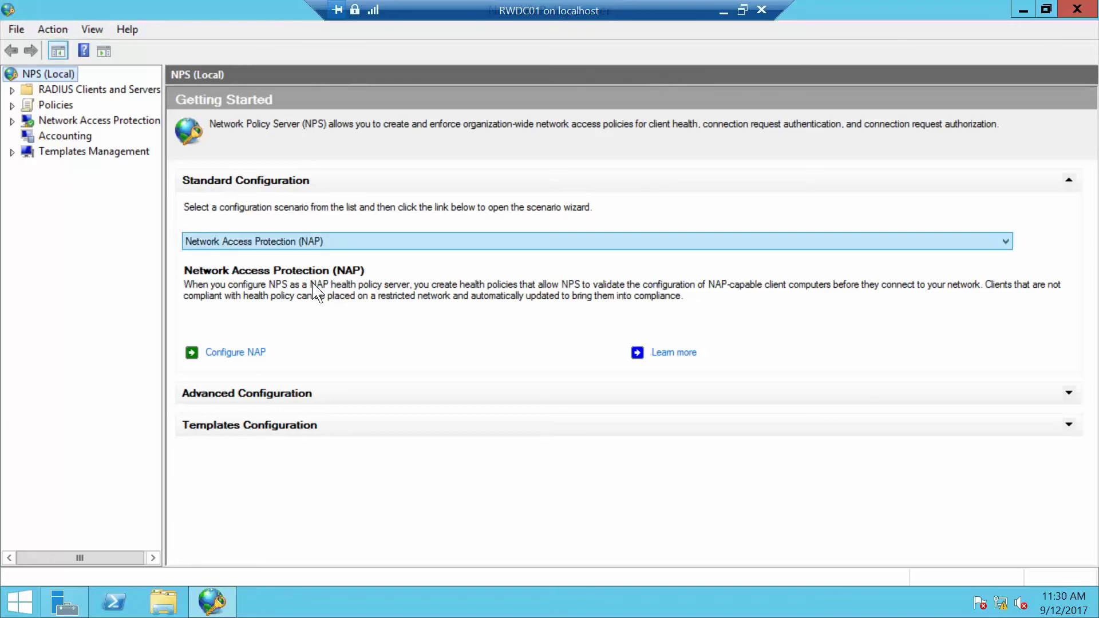
left_click(243, 352)
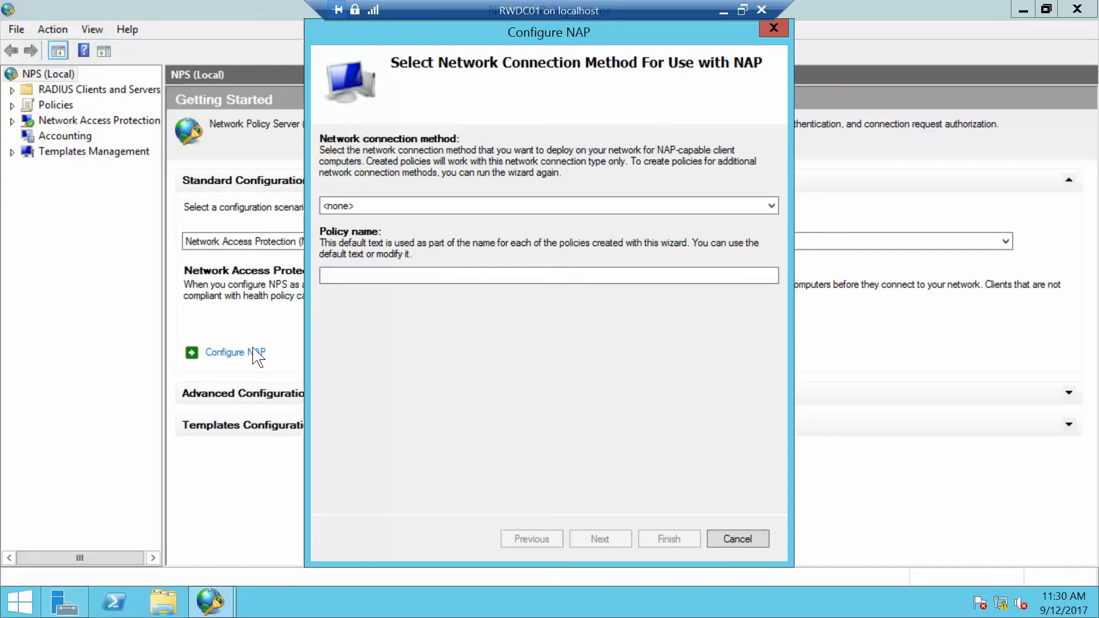
Choose Dynamic Host Configuration Protocol (DHCP) as the NAP network connection method and continue.
left_click(442, 207)
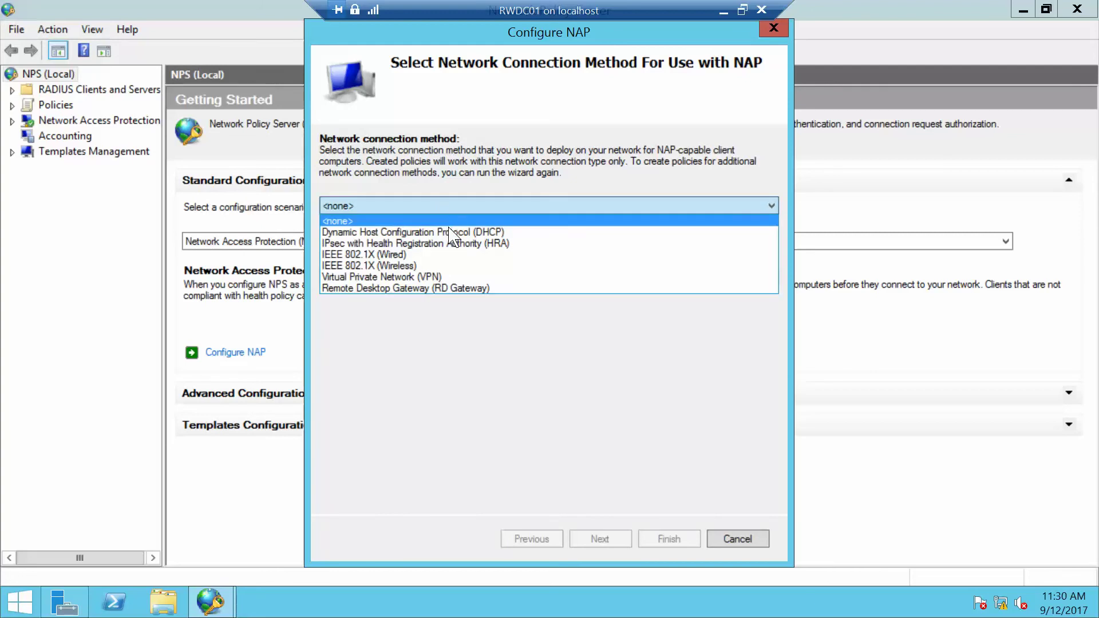
left_click(449, 232)
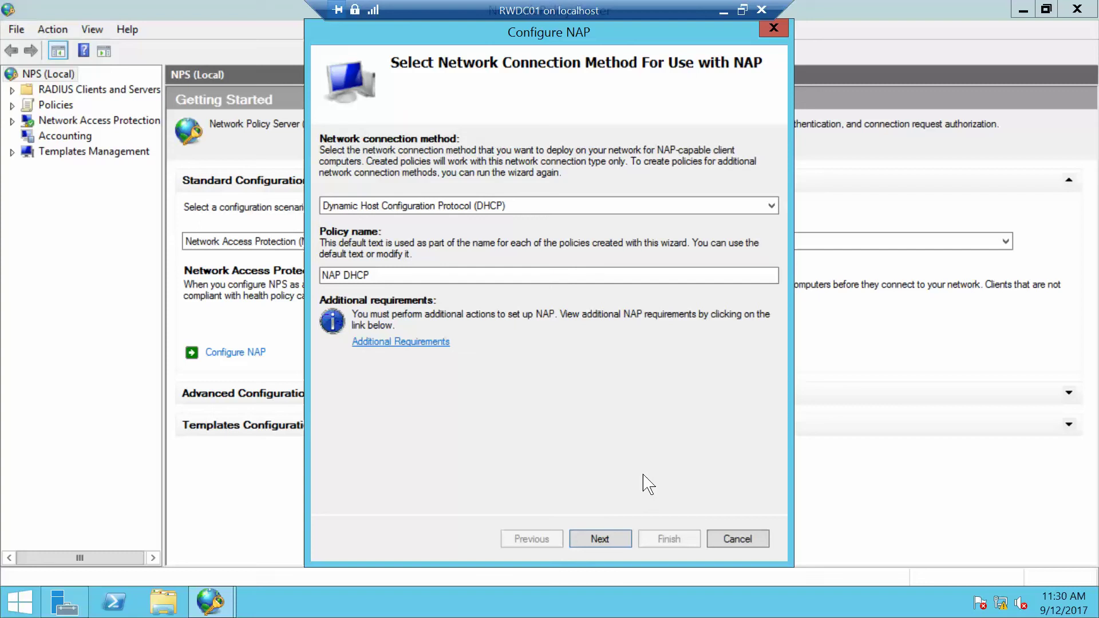
left_click(602, 542)
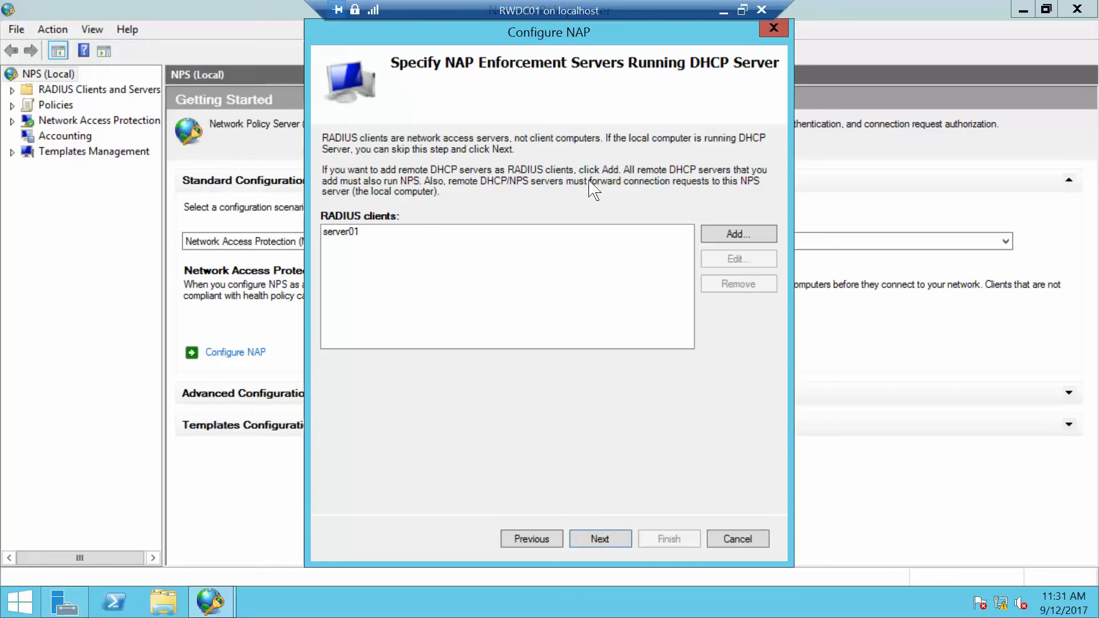
Keep server01 as the only RADIUS client for DHCP enforcement, adding no new client.
left_click(717, 236)
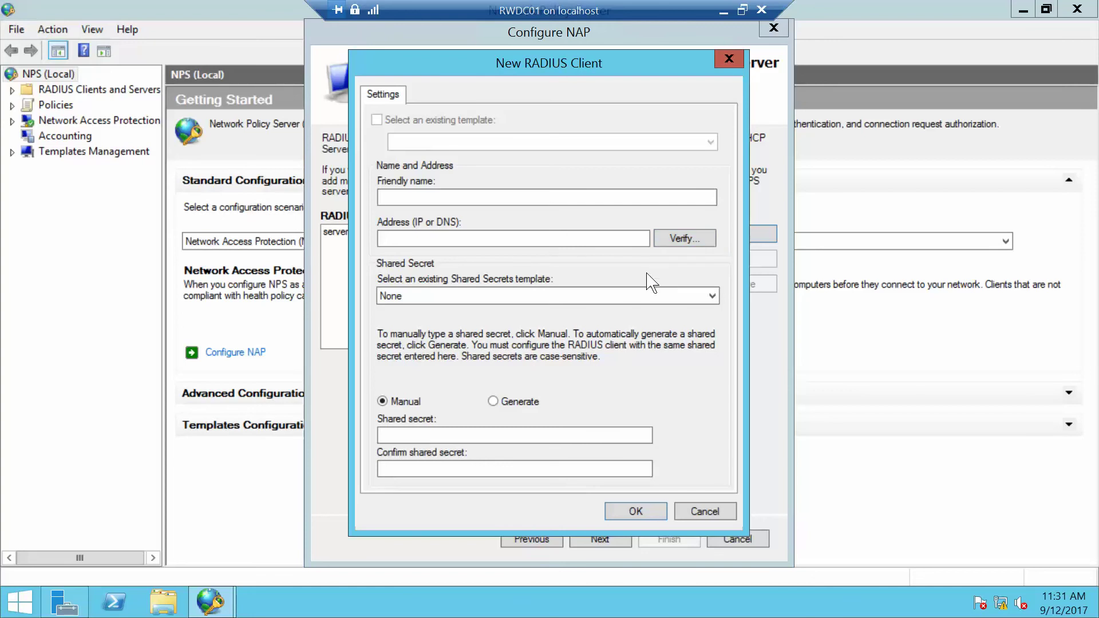
left_click(706, 512)
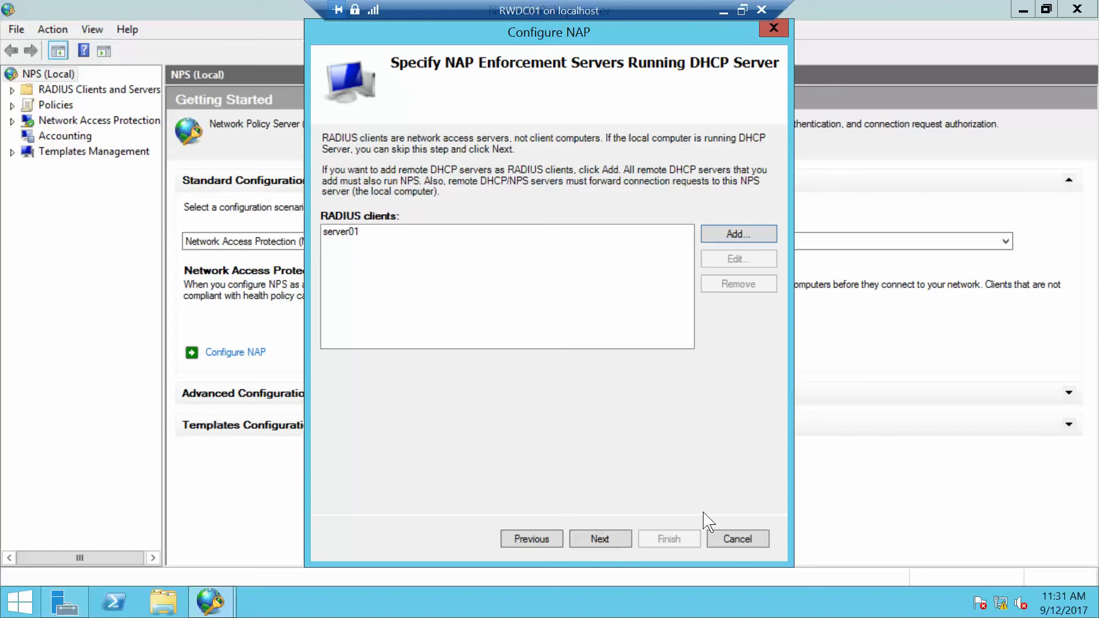
left_click(342, 232)
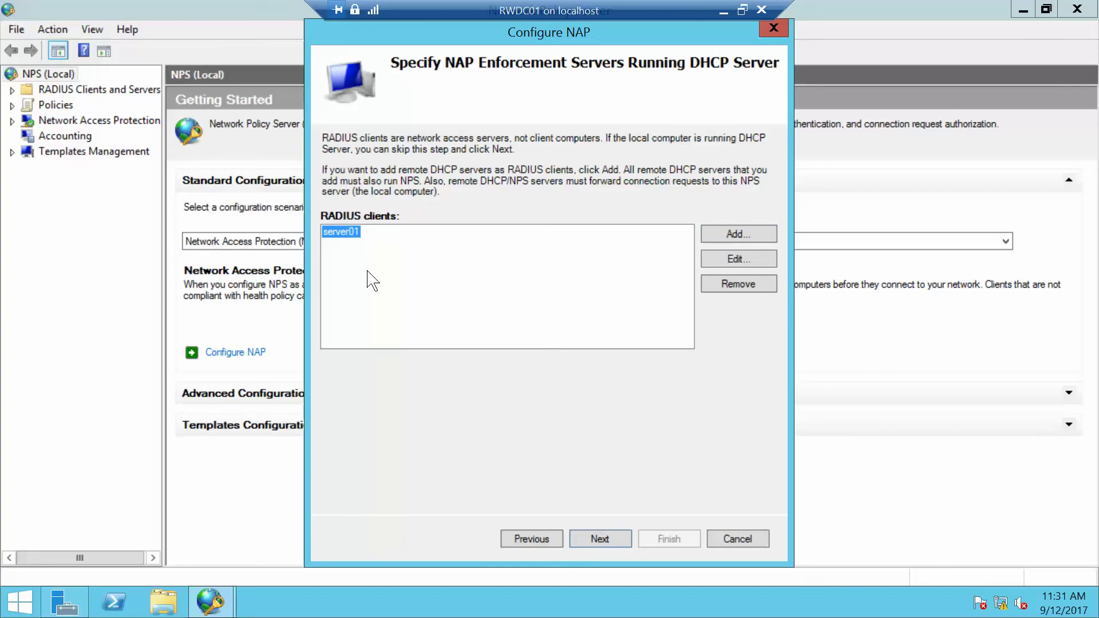
Add a DHCP scope profile named 'NAP DHCP' to the NAP policy.
left_click(601, 540)
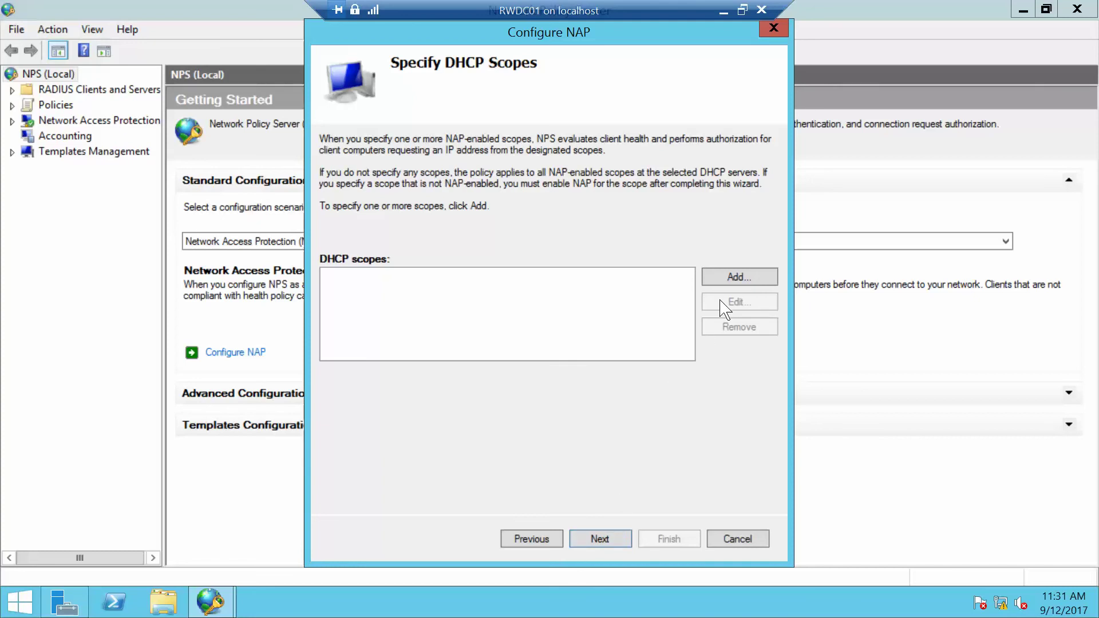
left_click(735, 282)
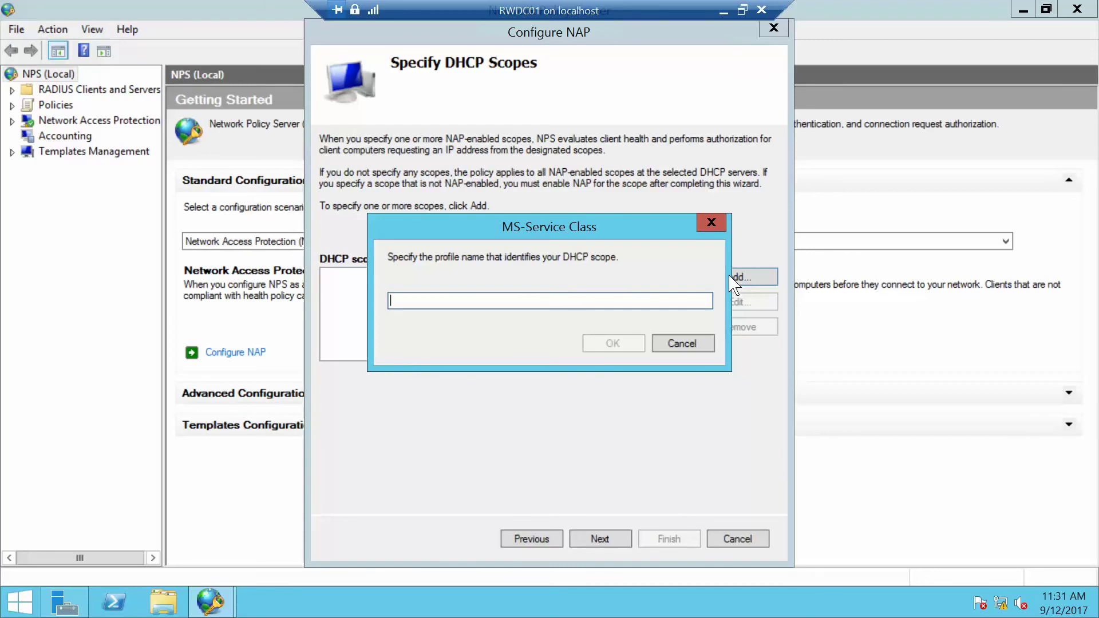
type("n")
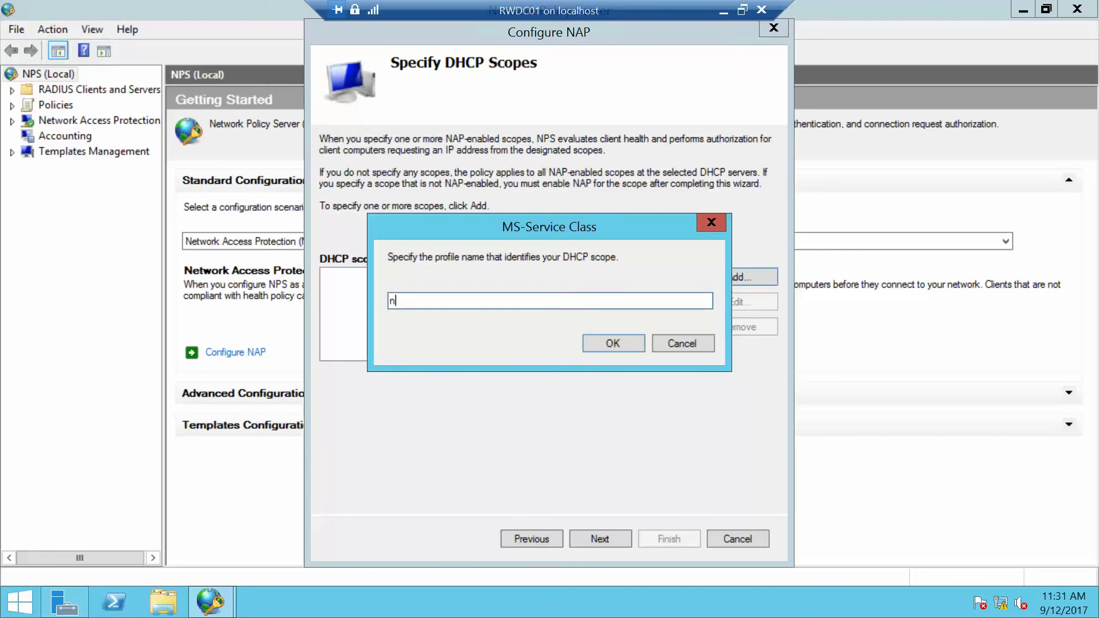
type("\\")
key("BackSpace")
key("BackSpace")
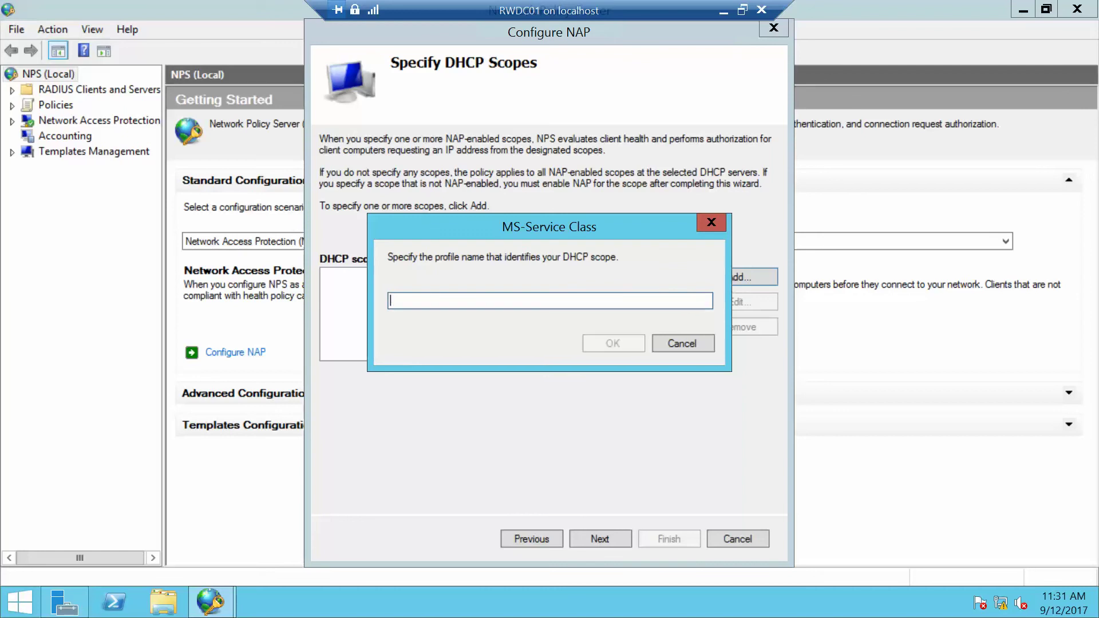
type("NAP ")
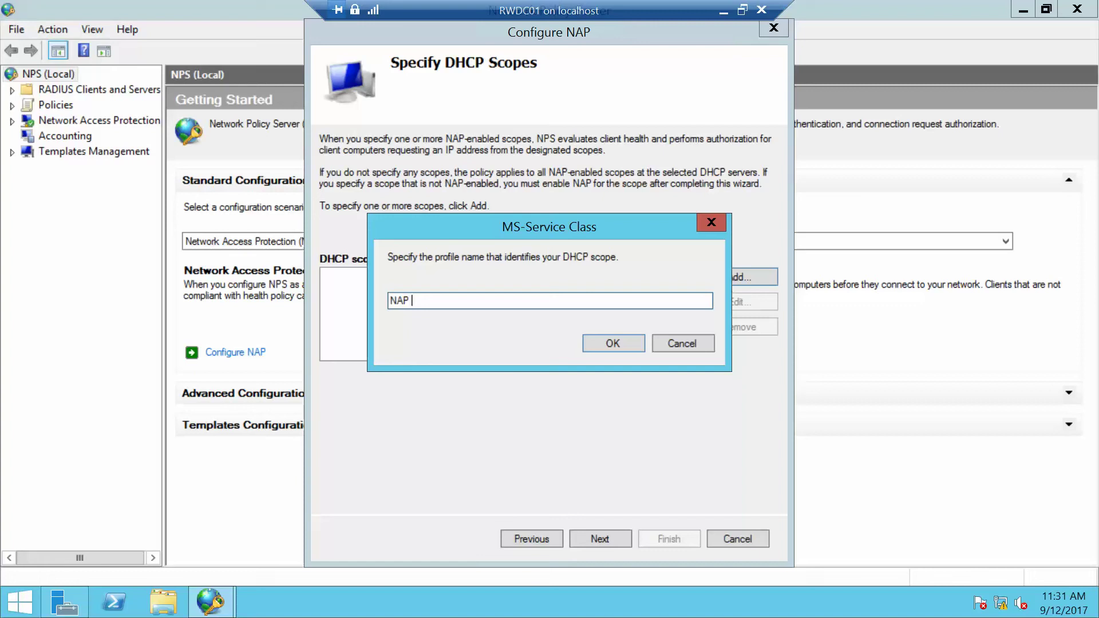
type("DHCP")
left_click(618, 344)
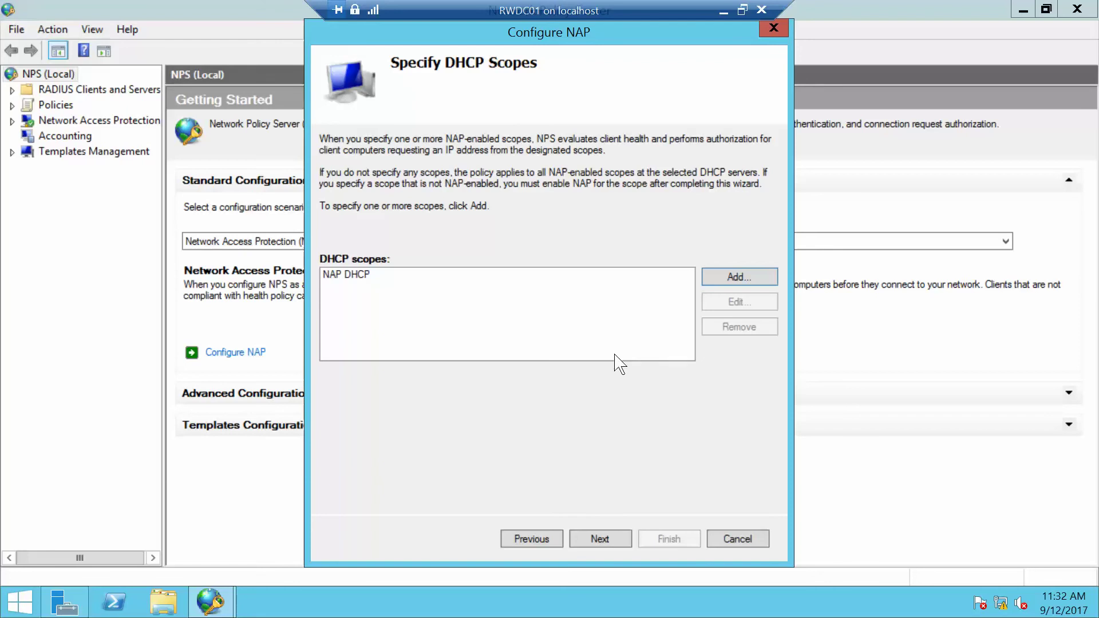
Add the verified CONTOSO\Domain Computers group to the NAP machine groups.
left_click(608, 539)
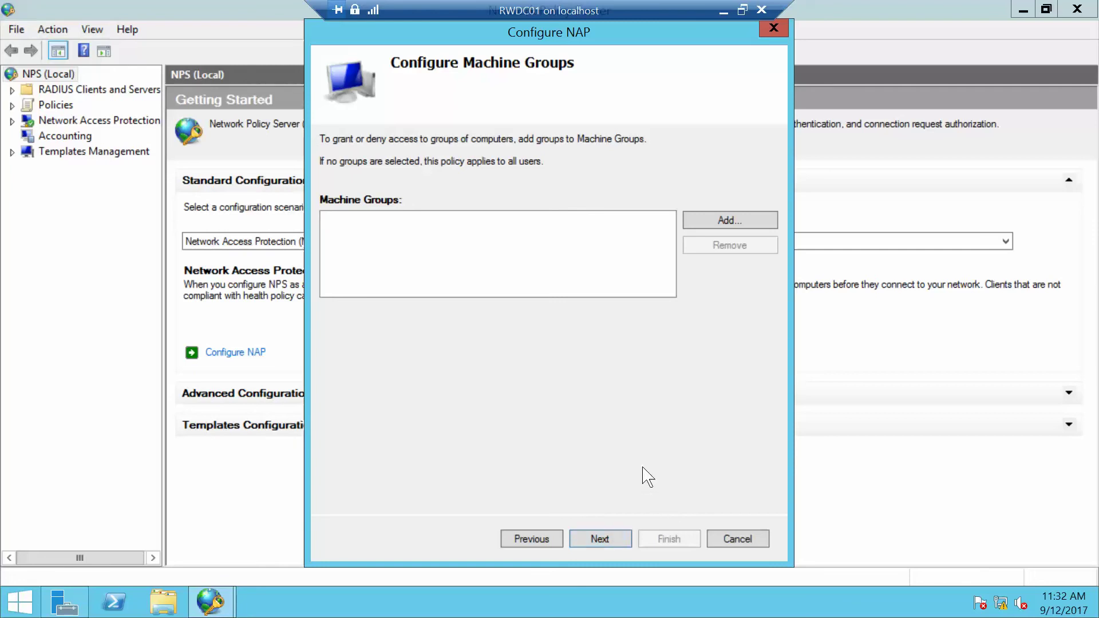
left_click(743, 226)
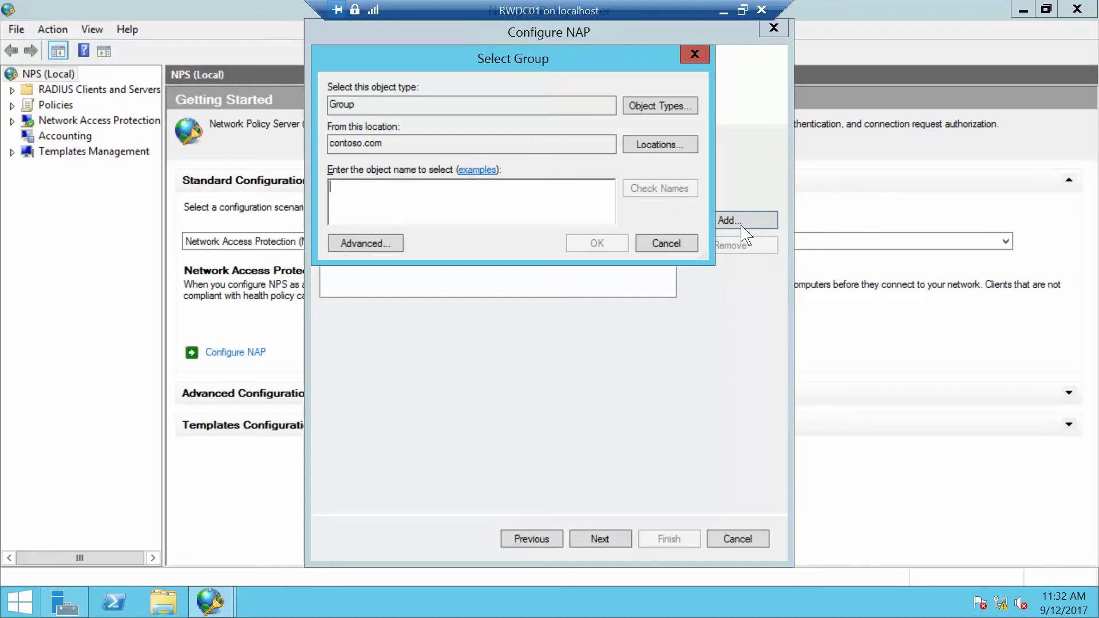
type("d")
key("BackSpace")
type("domain computers")
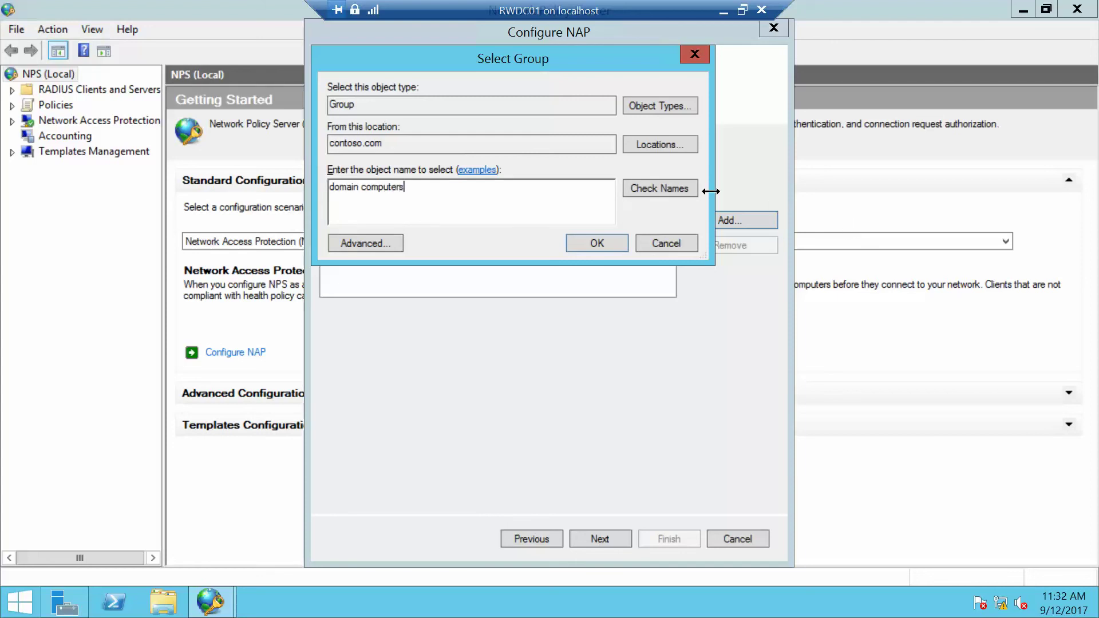
left_click(663, 193)
left_click(596, 243)
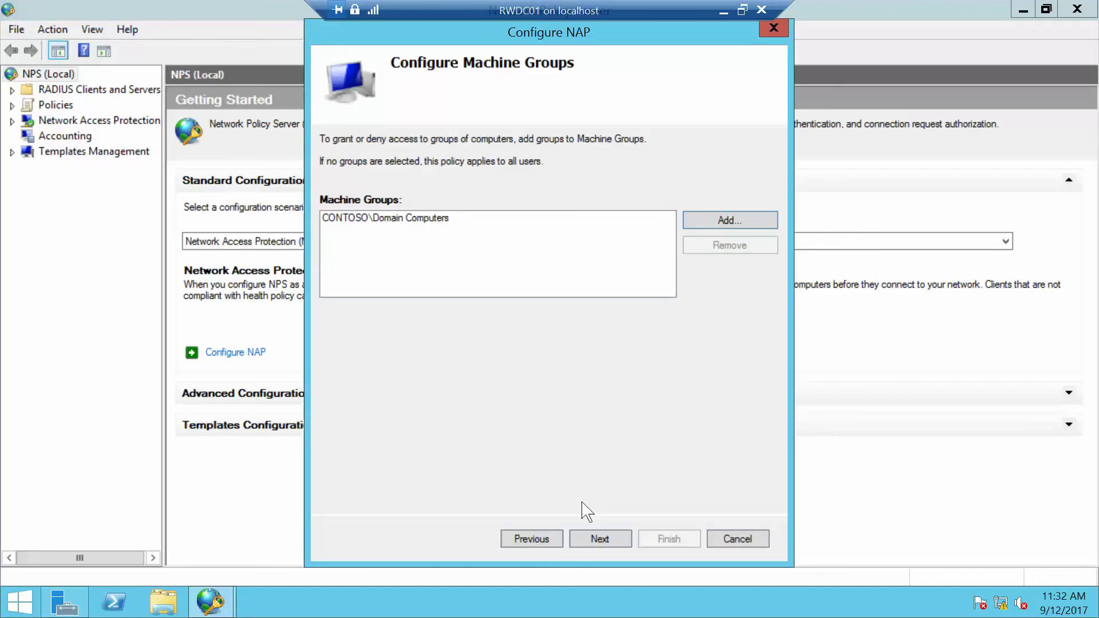
Create a new remediation server group named 'Remediation Servers'.
left_click(601, 541)
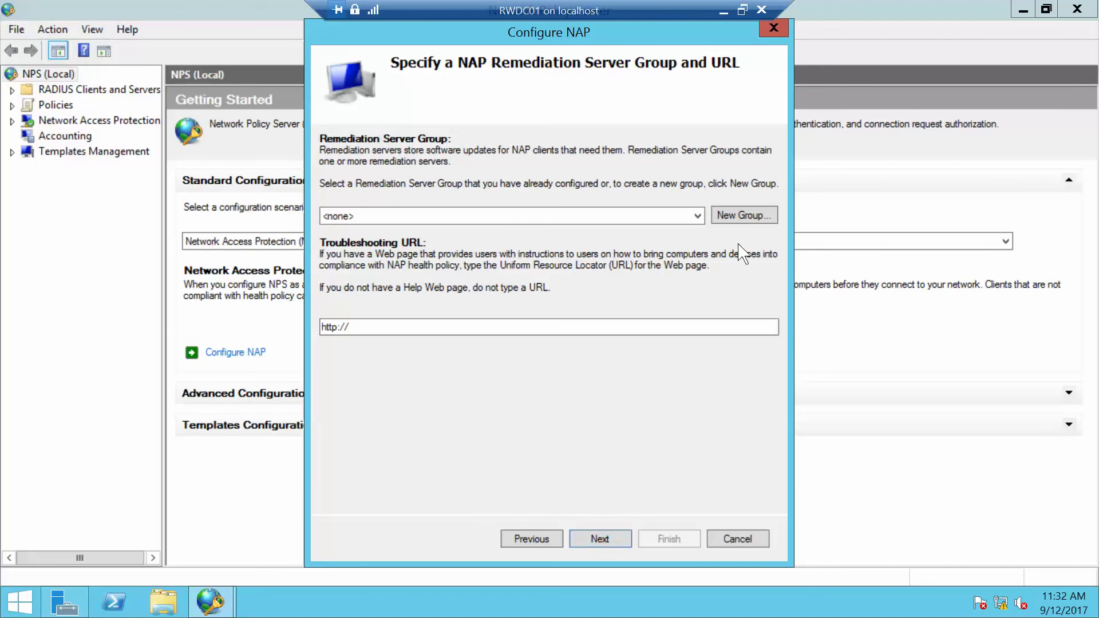
left_click(735, 214)
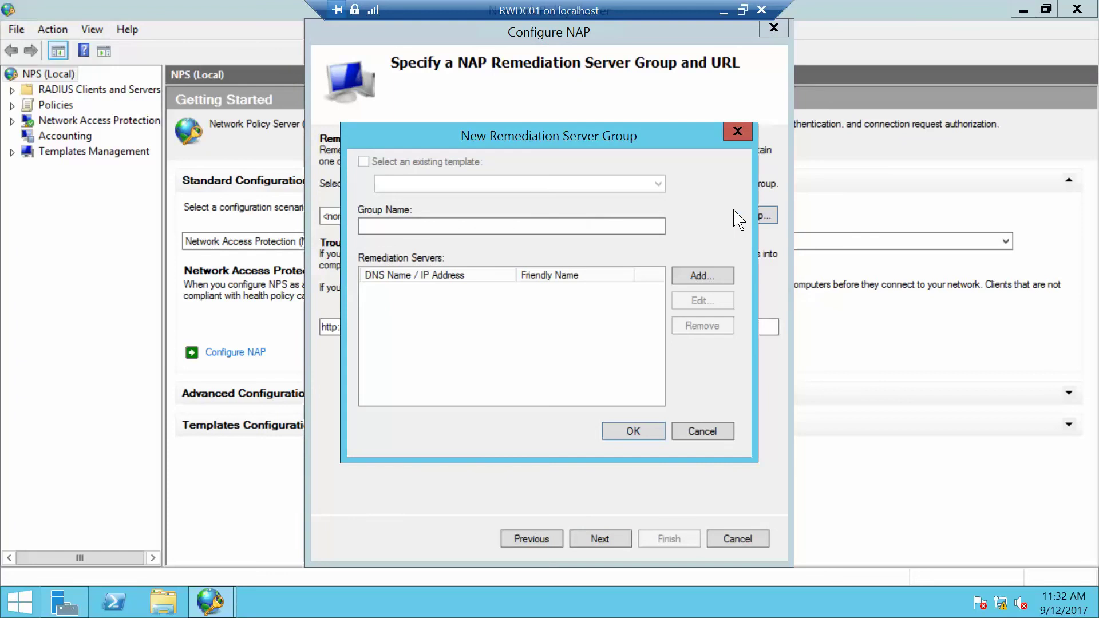
left_click(512, 223)
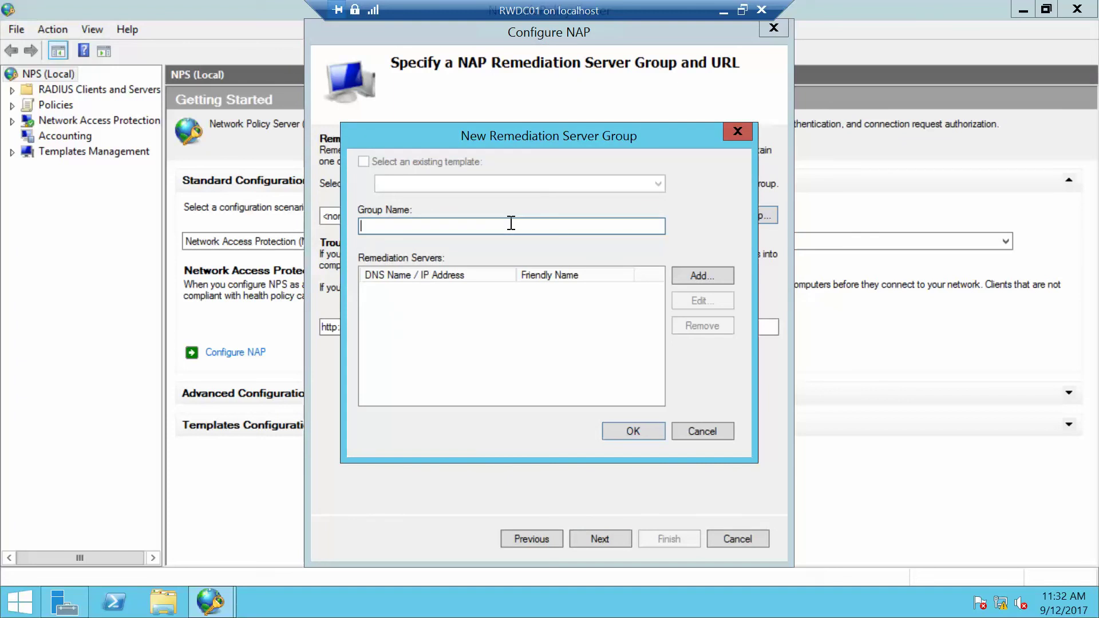
type("Remediation Servers")
Try saving the group without servers and dismiss the at-least-one-server warning.
left_click(699, 277)
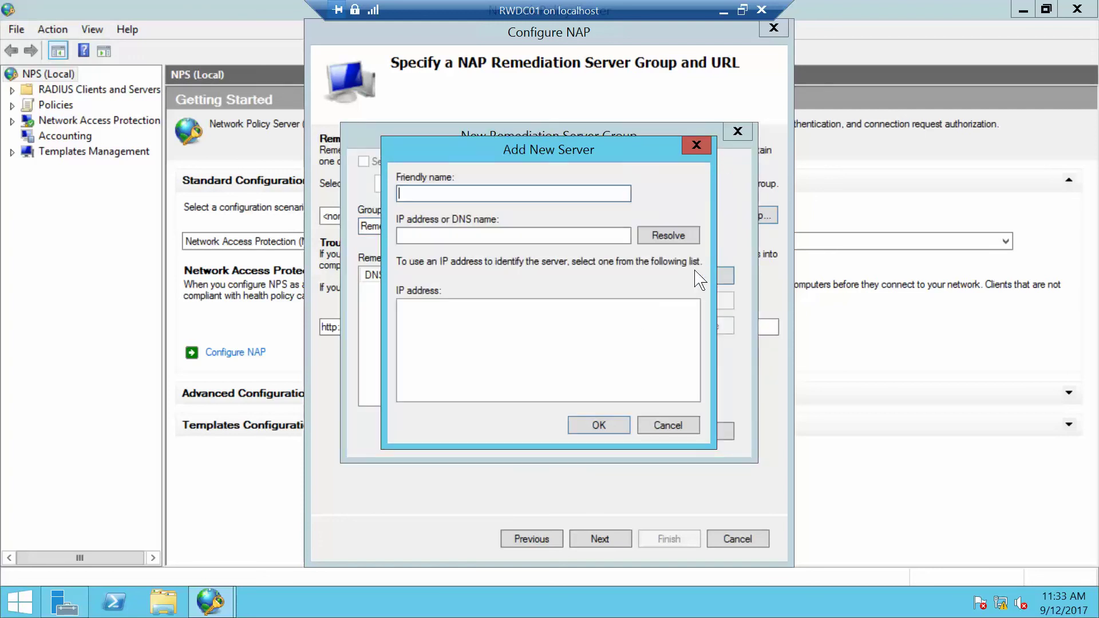
left_click(664, 425)
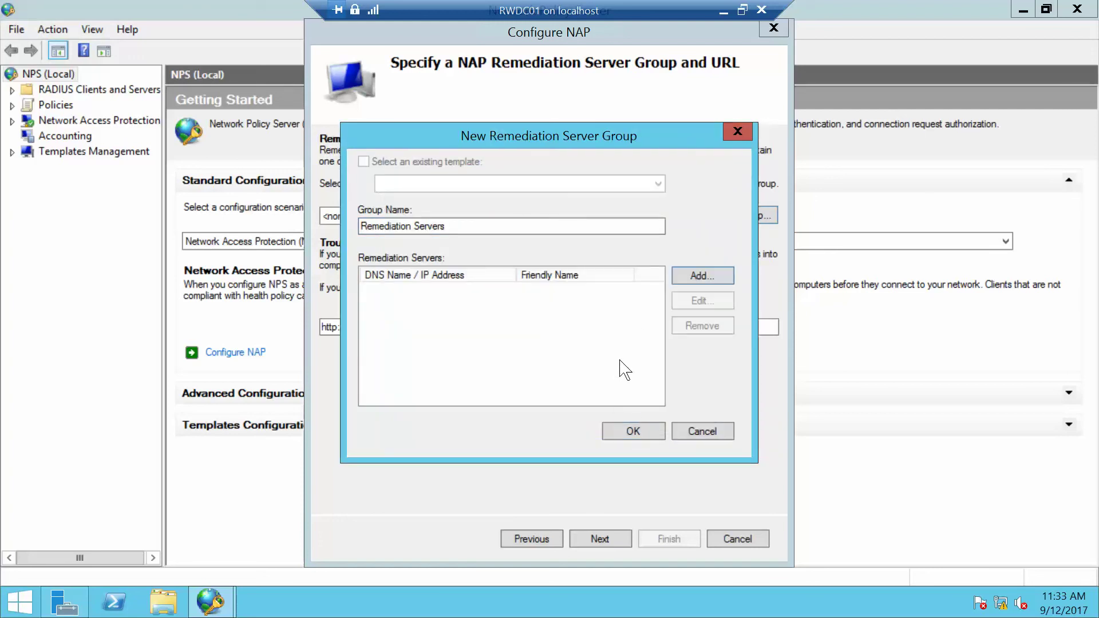
left_click(633, 433)
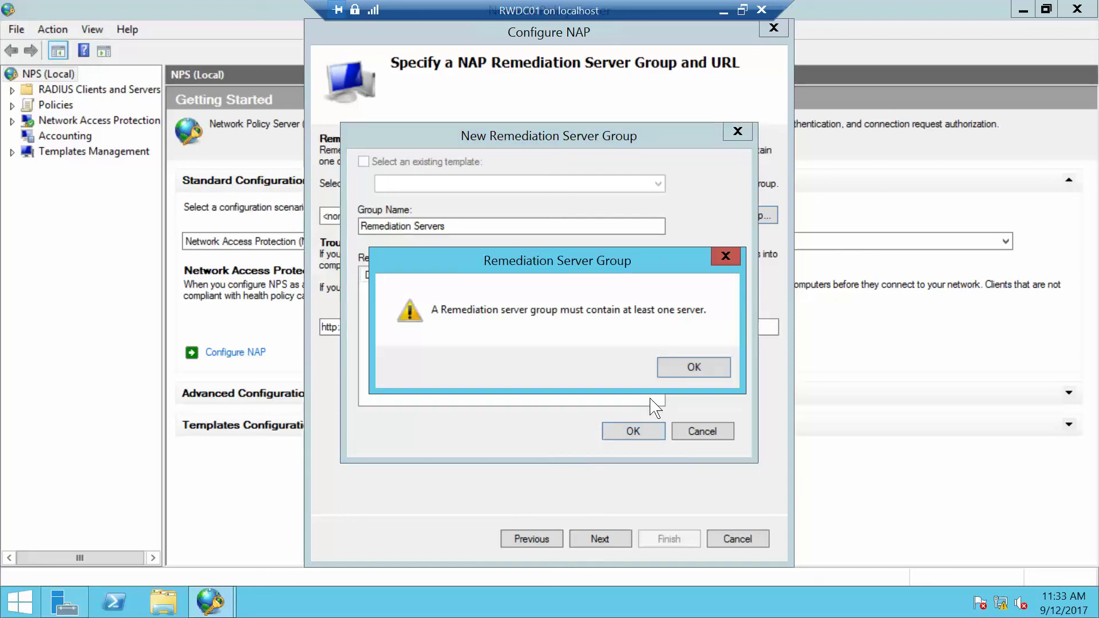
left_click(687, 366)
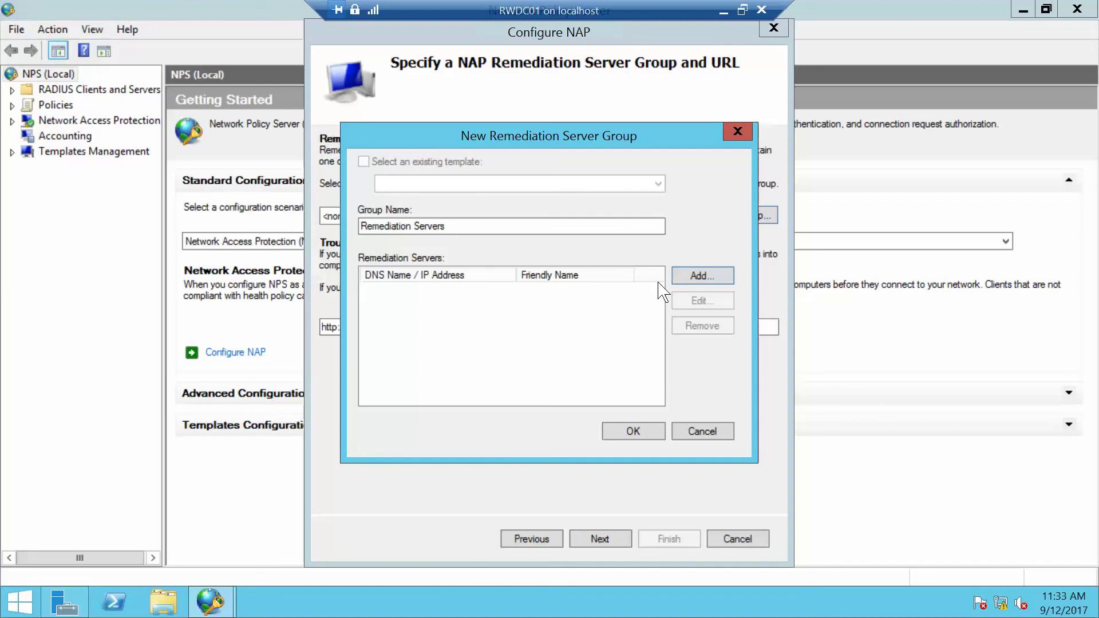
Add friendly name Server01 with DNS name Server01.contoso.com, resolved to 192.168.1.60.
left_click(691, 278)
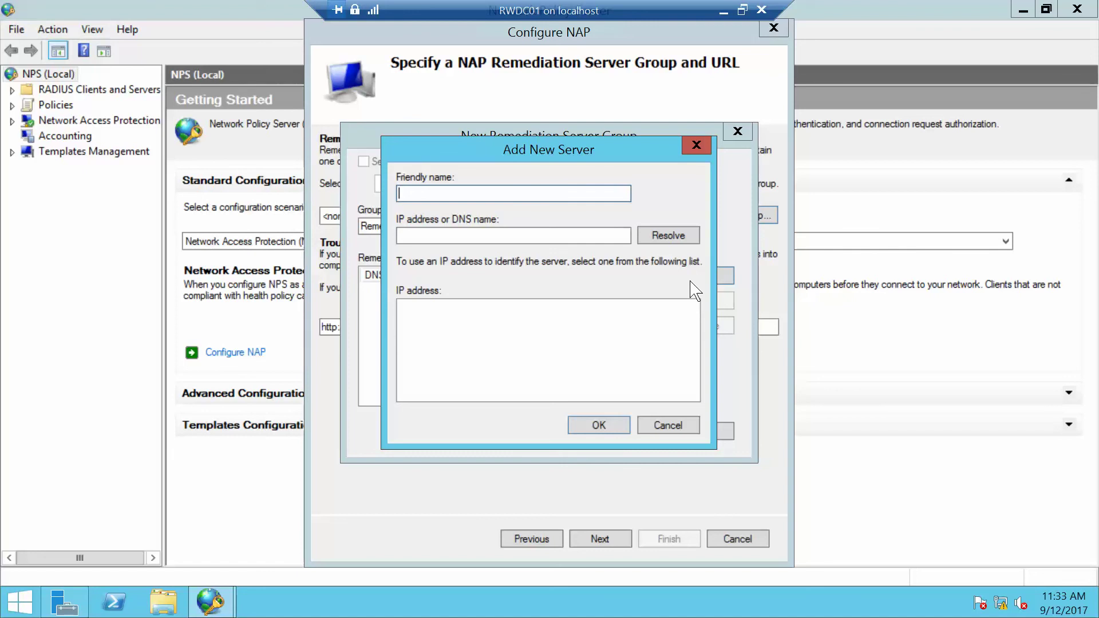
type("Server01")
key("Tab")
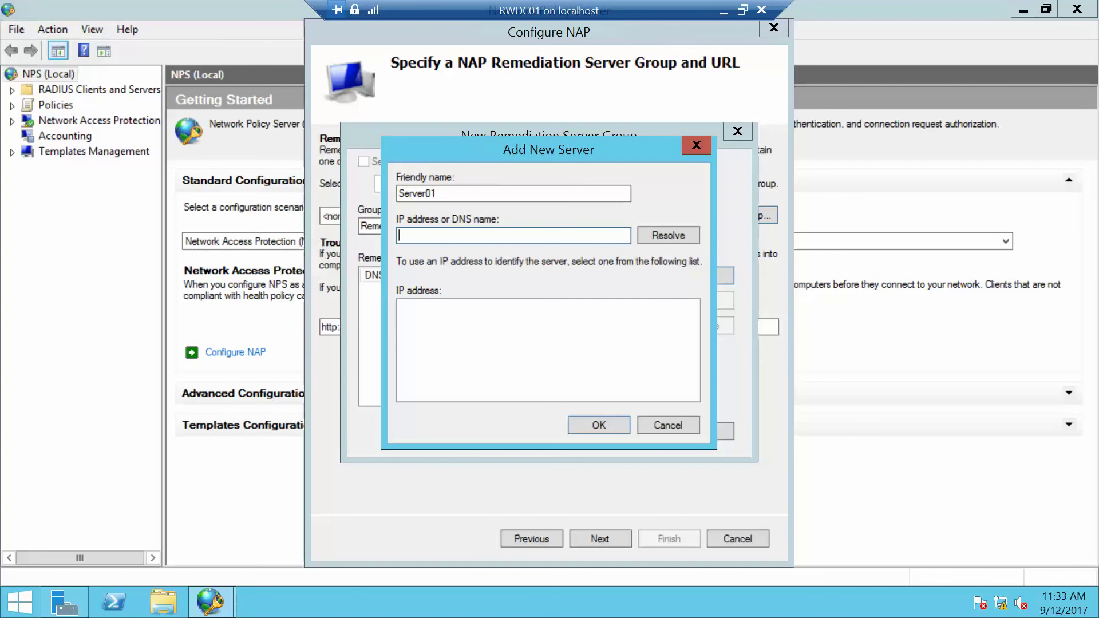
type("Server01.contoso.com")
left_click(668, 240)
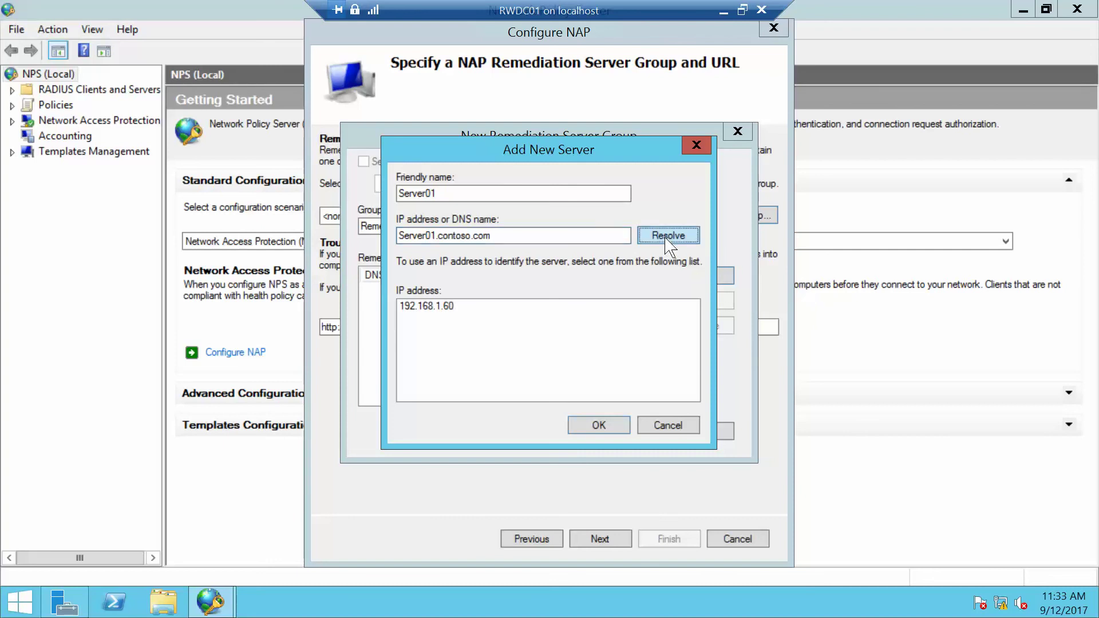
left_click(609, 425)
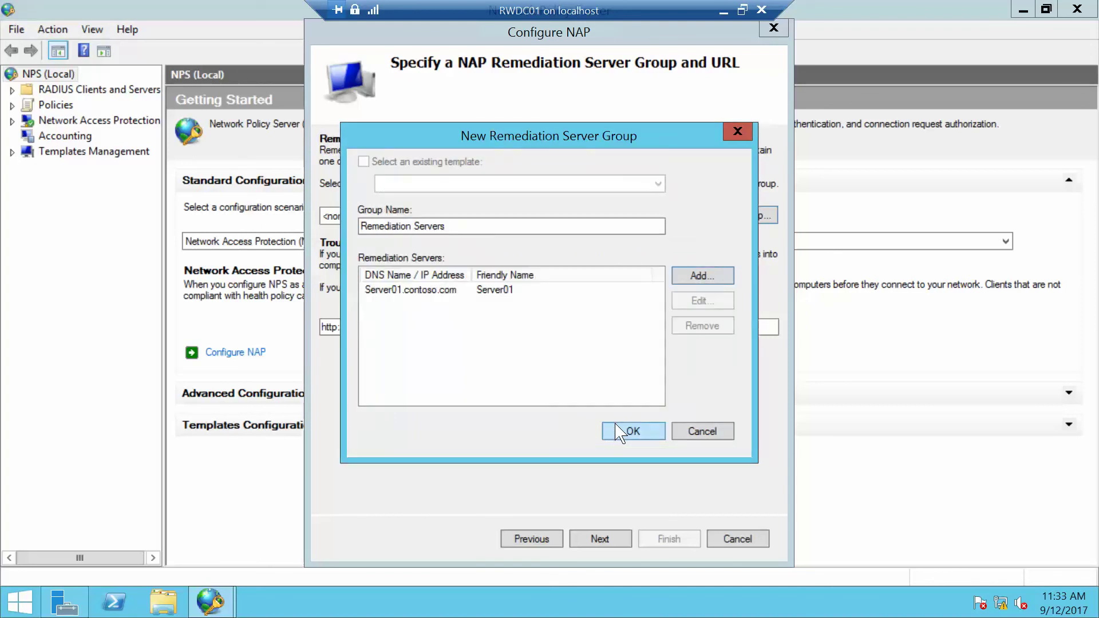
Save the Remediation Servers group and advance to the Define NAP Health Policy page.
left_click(618, 428)
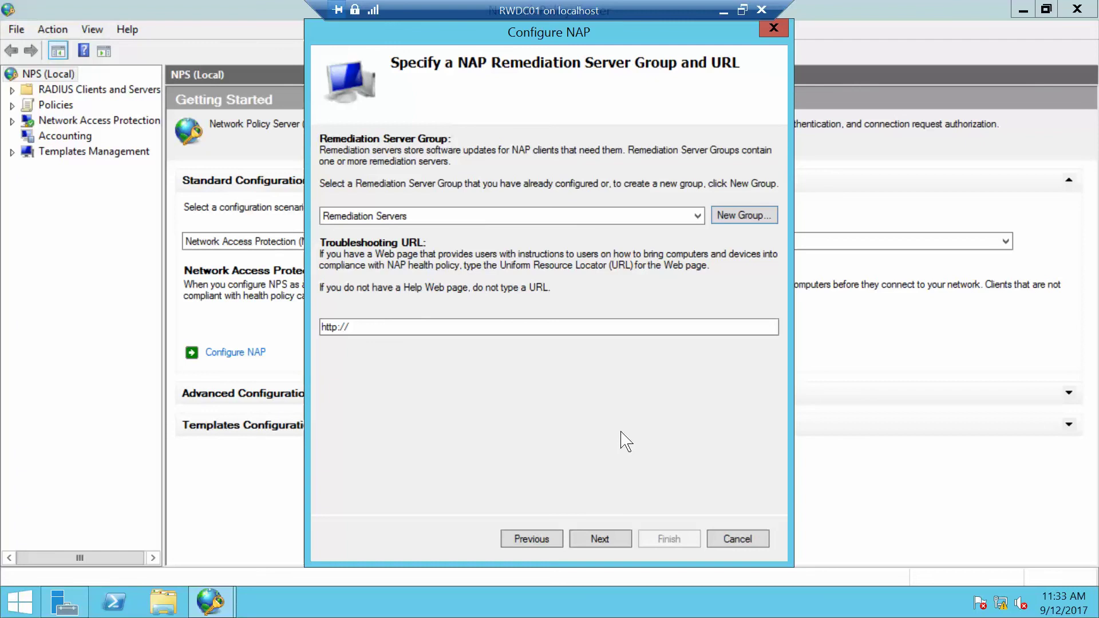
key("super")
left_click(595, 541)
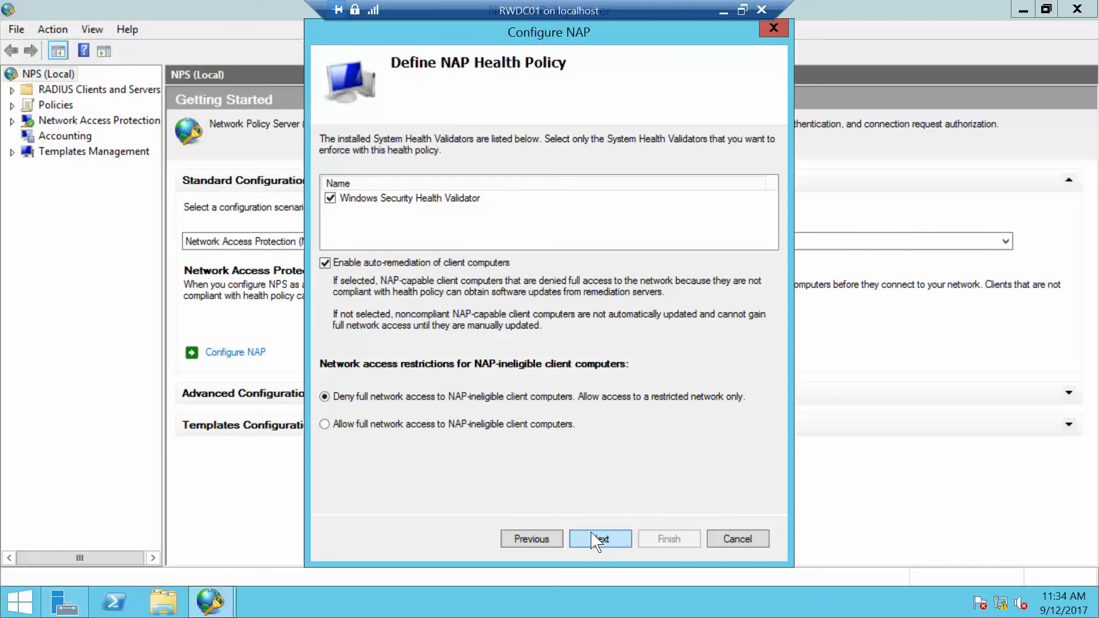
Accept the Windows Security Health Validator and auto-remediation defaults and finish the wizard.
left_click(600, 539)
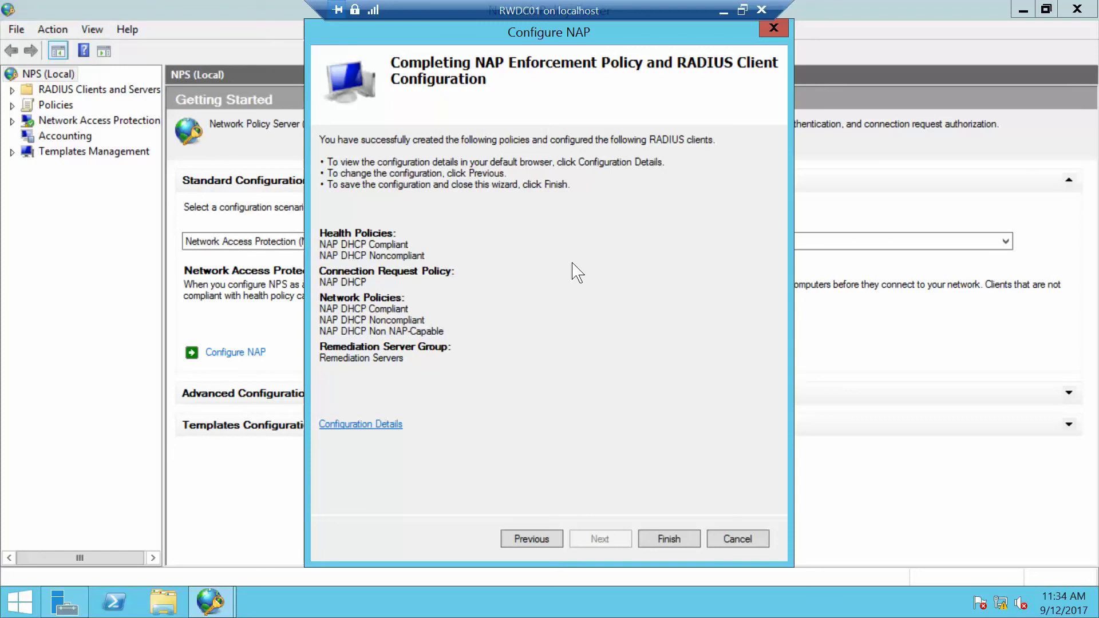
left_click(664, 540)
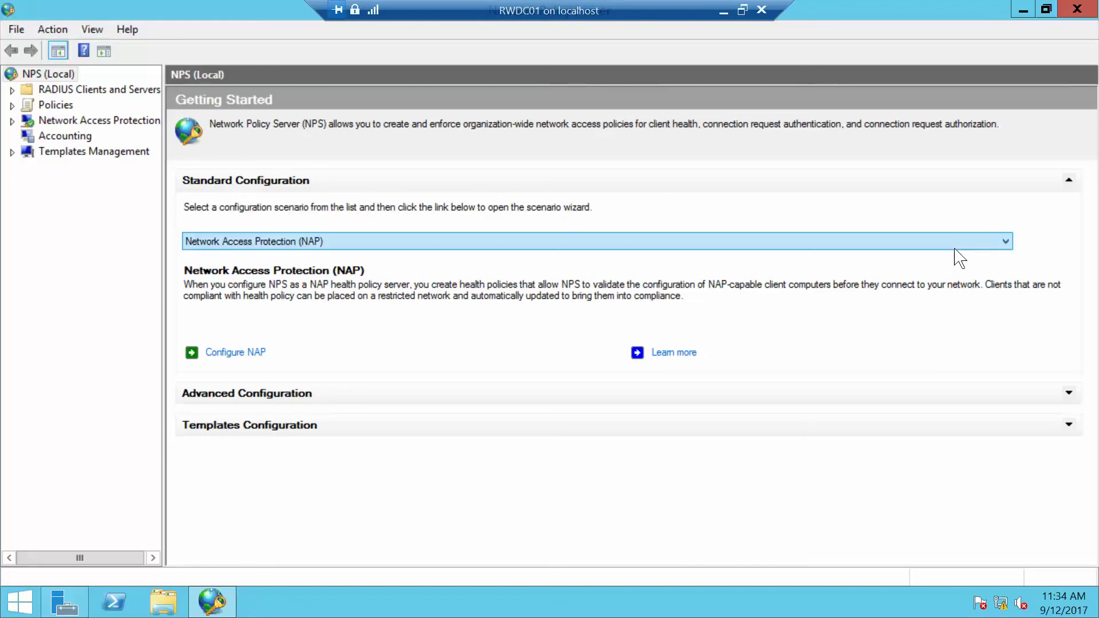
Launch the DHCP console from Server Manager's Tools menu, minimizing NPS and Server Manager.
left_click(1024, 10)
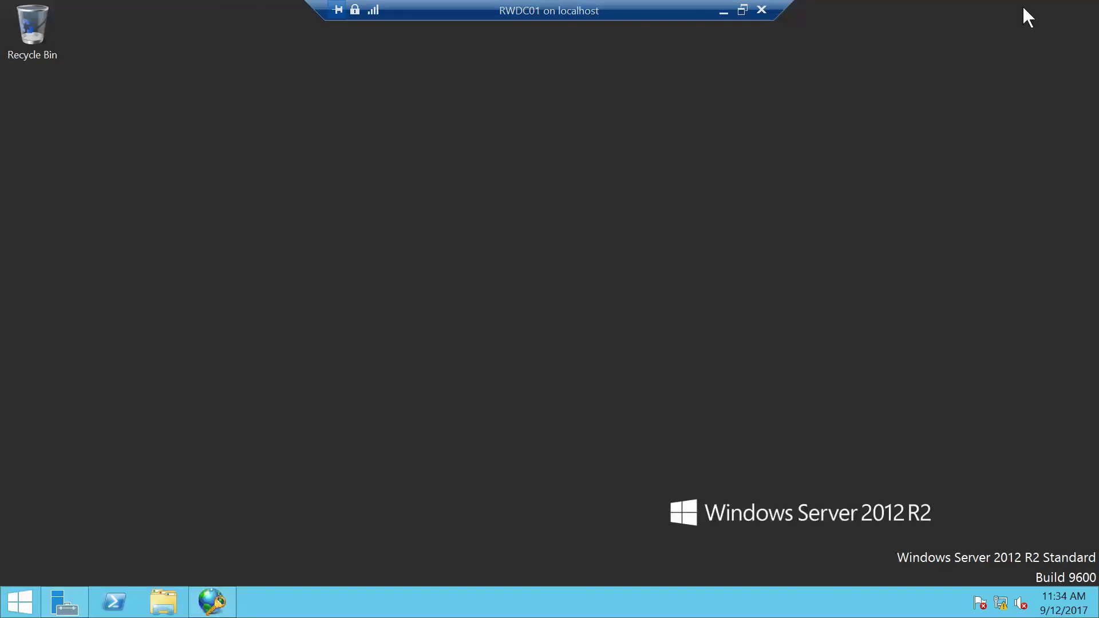
left_click(64, 602)
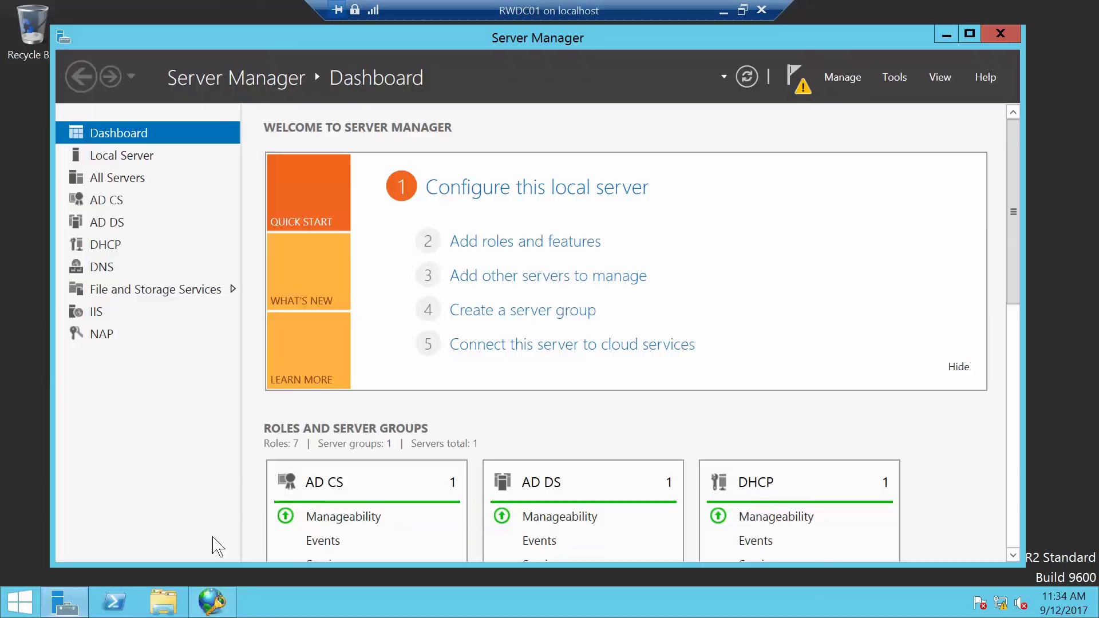
left_click(895, 79)
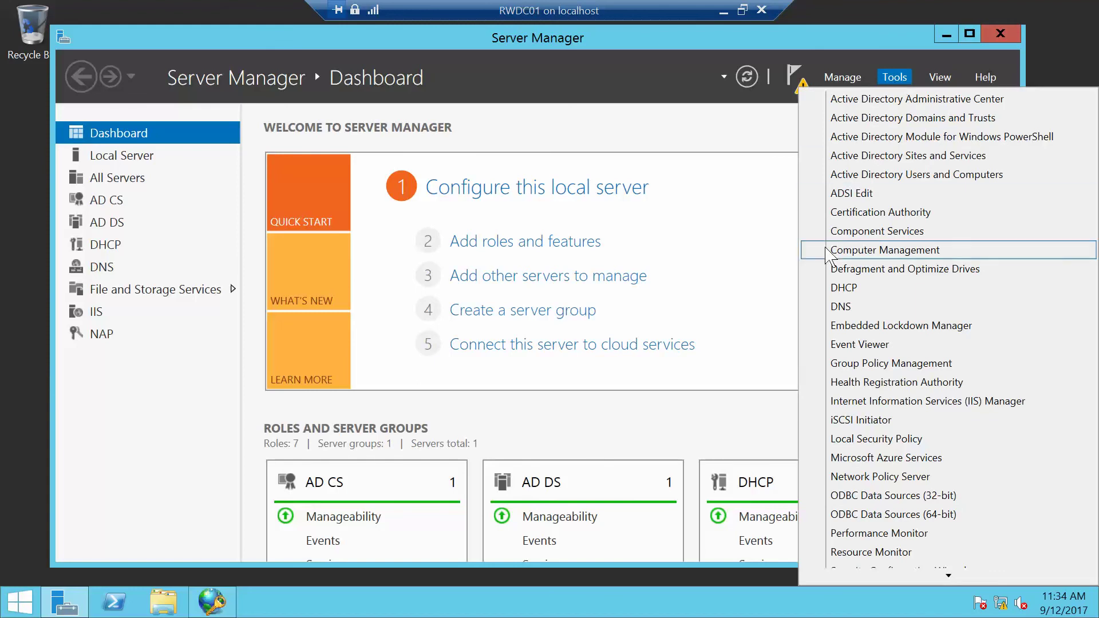
left_click(855, 289)
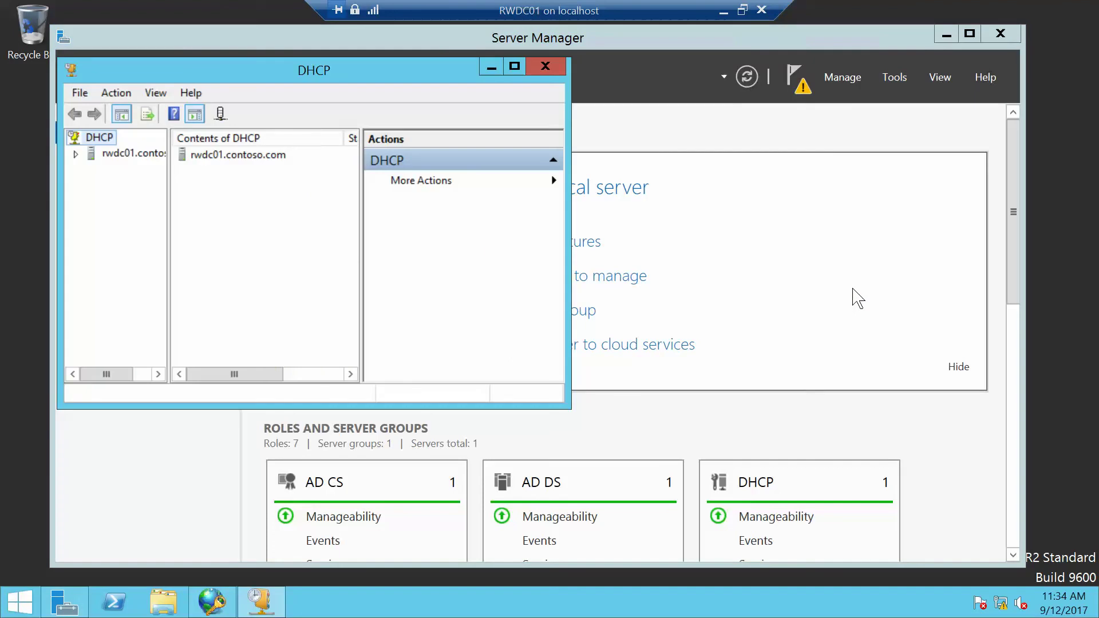
left_click(947, 35)
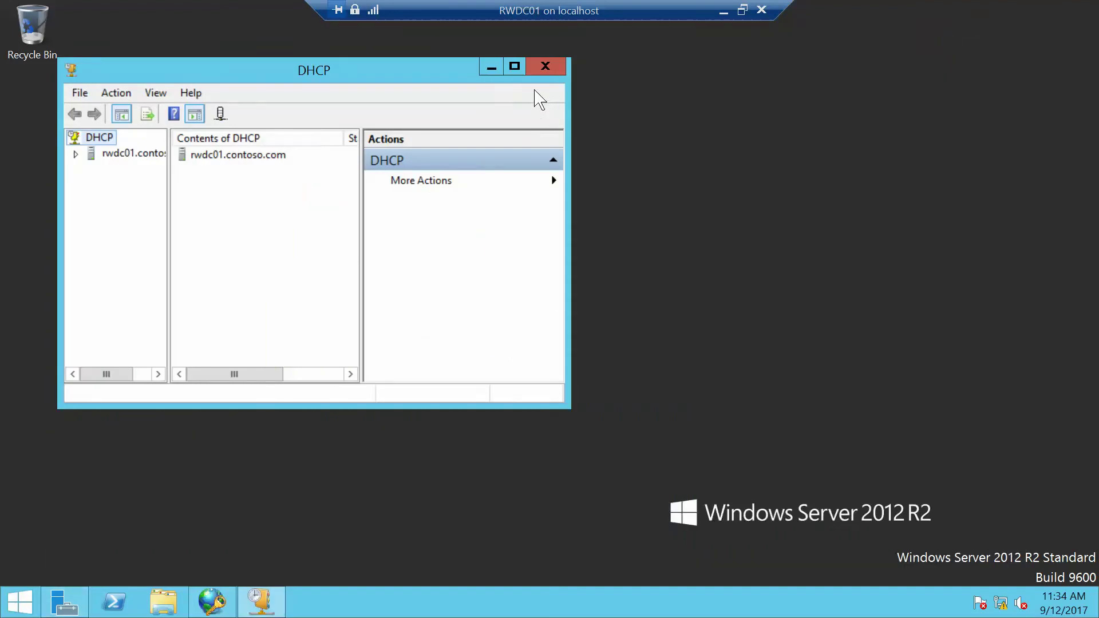
Expand rwdc01.contoso.com > IPv4 and open Scope [192.168.1.0] Main Scope's context menu.
left_click(514, 67)
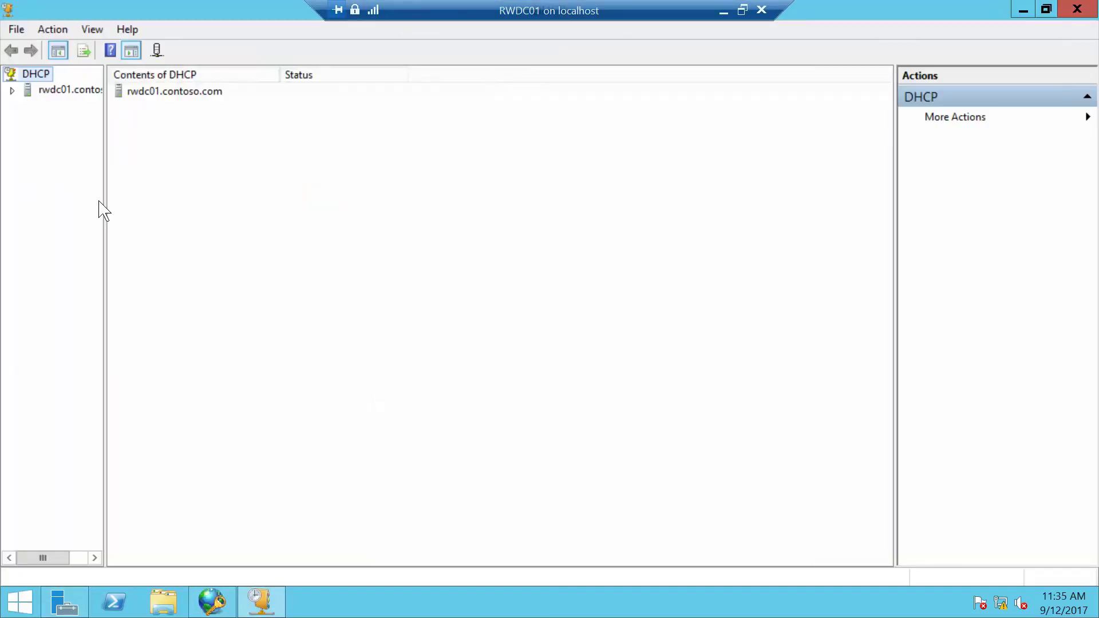
left_click_drag(105, 201, 175, 206)
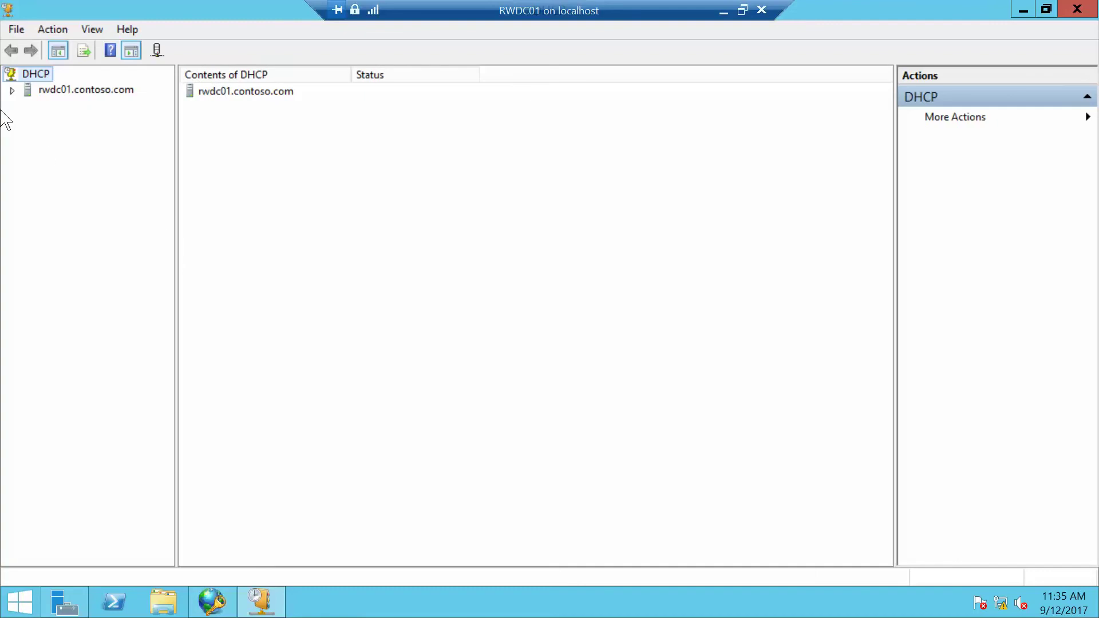
left_click(12, 91)
left_click(27, 106)
left_click(61, 106)
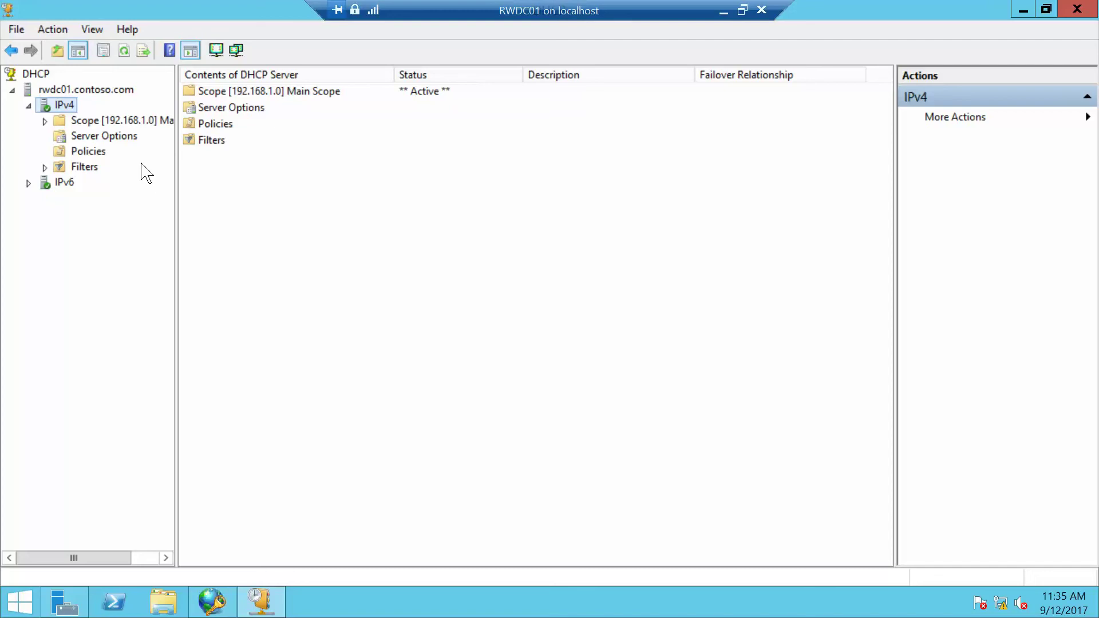
double_click(141, 121)
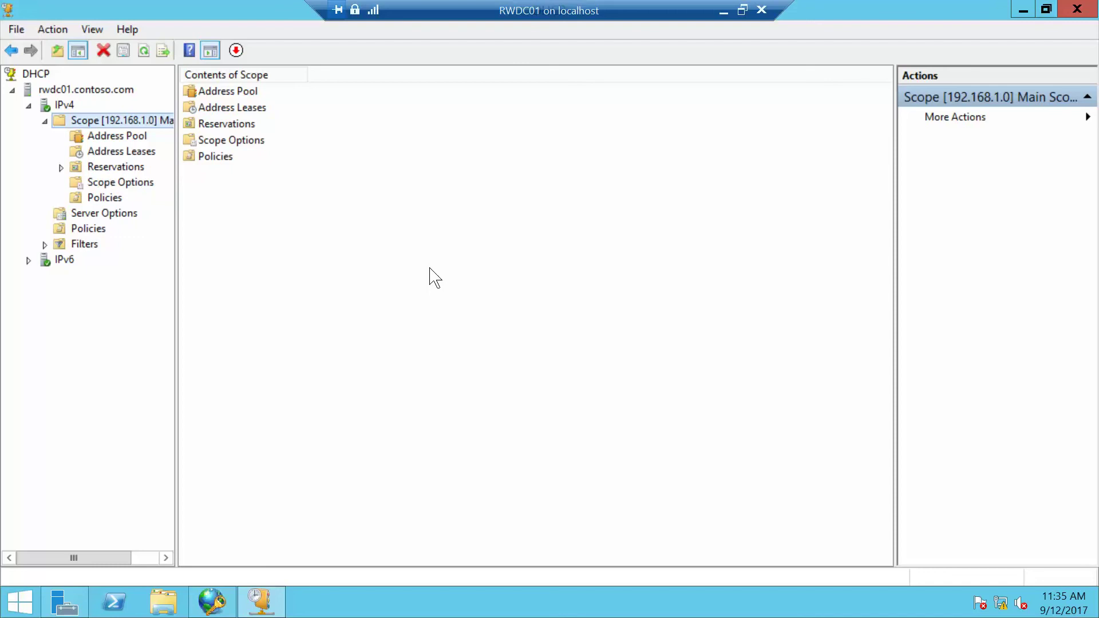
right_click(156, 120)
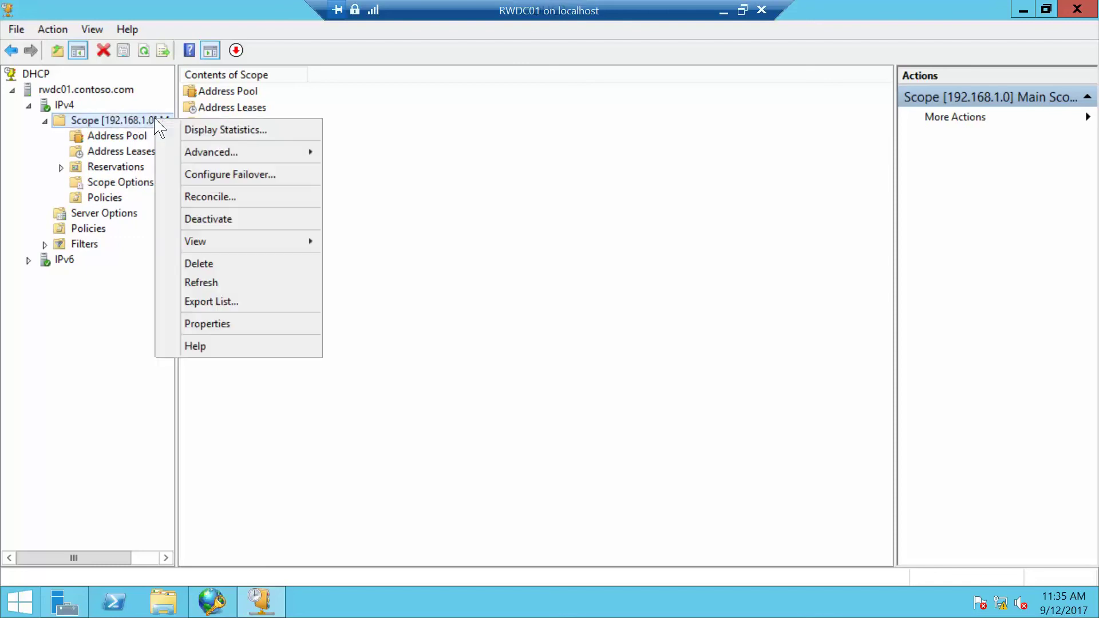
Enable Network Access Protection on the Main Scope using the default NAP profile.
left_click(243, 324)
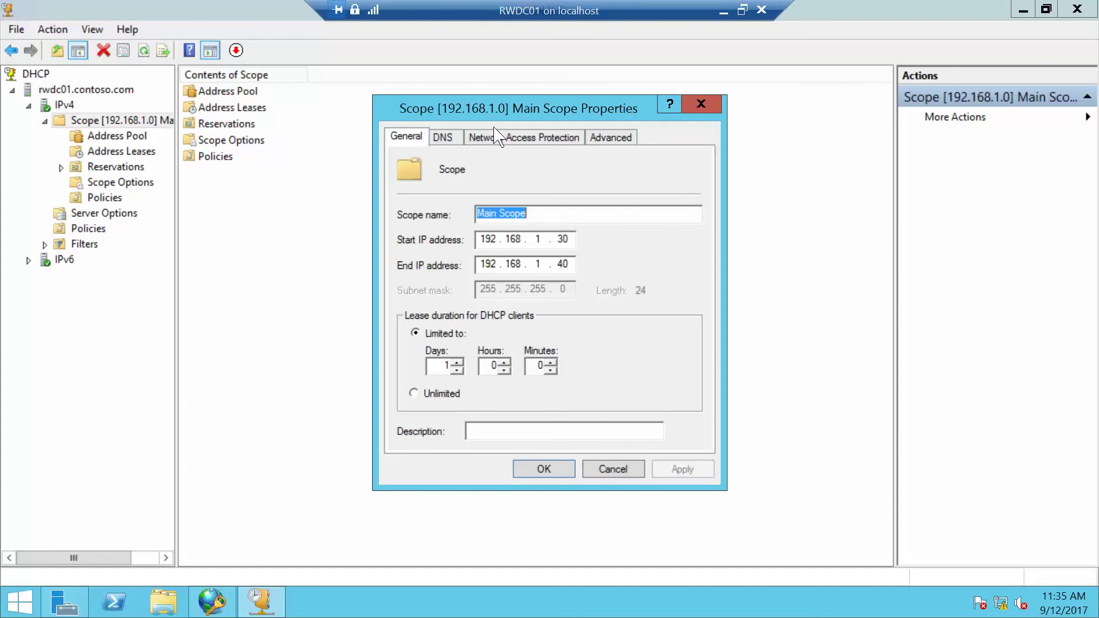
left_click(504, 138)
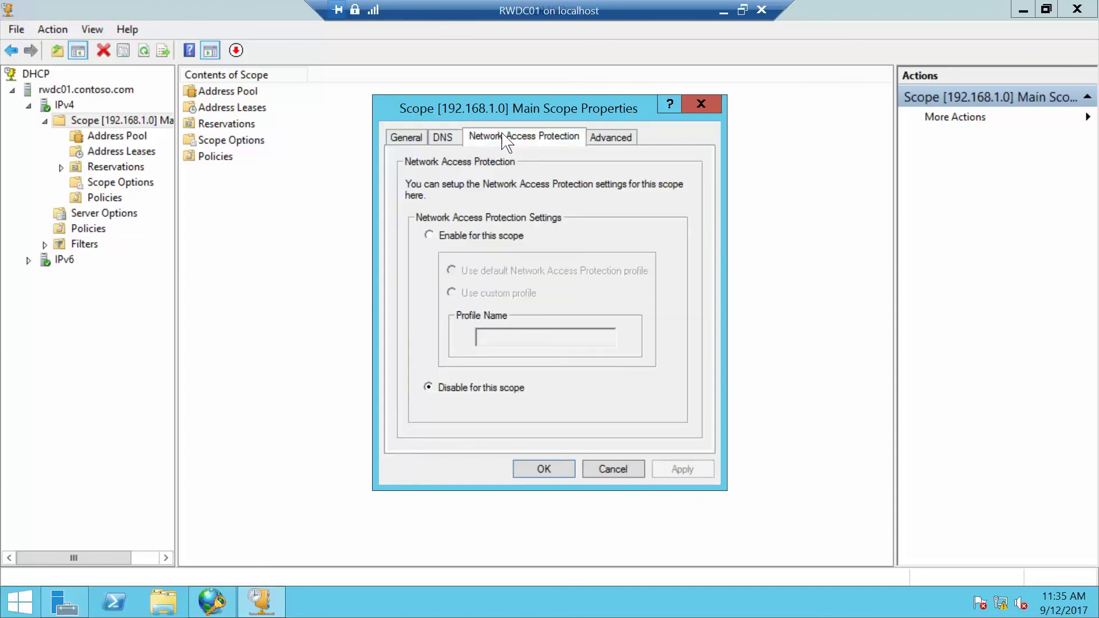
left_click(428, 235)
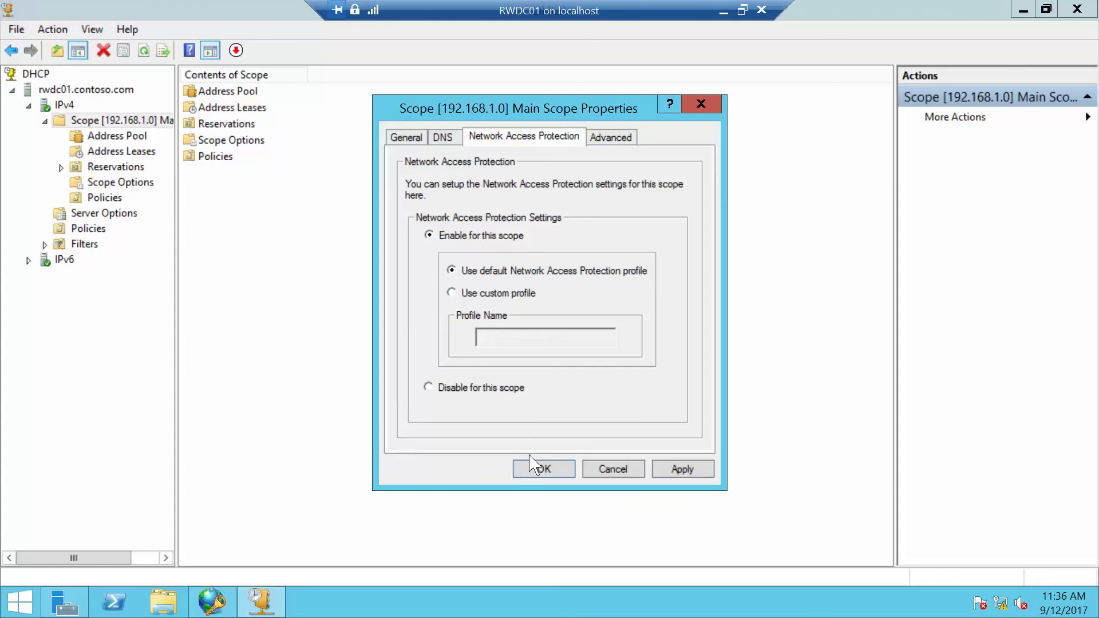
left_click(535, 469)
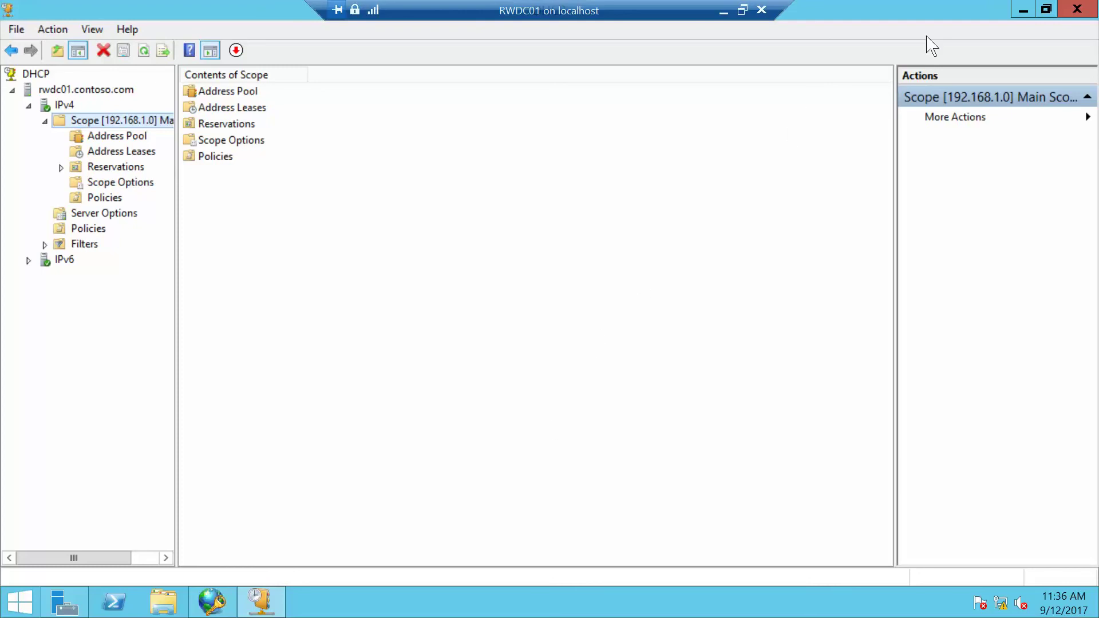
Close the DHCP console and the Network Policy Server console, leaving the RWDC01 desktop.
left_click(1077, 9)
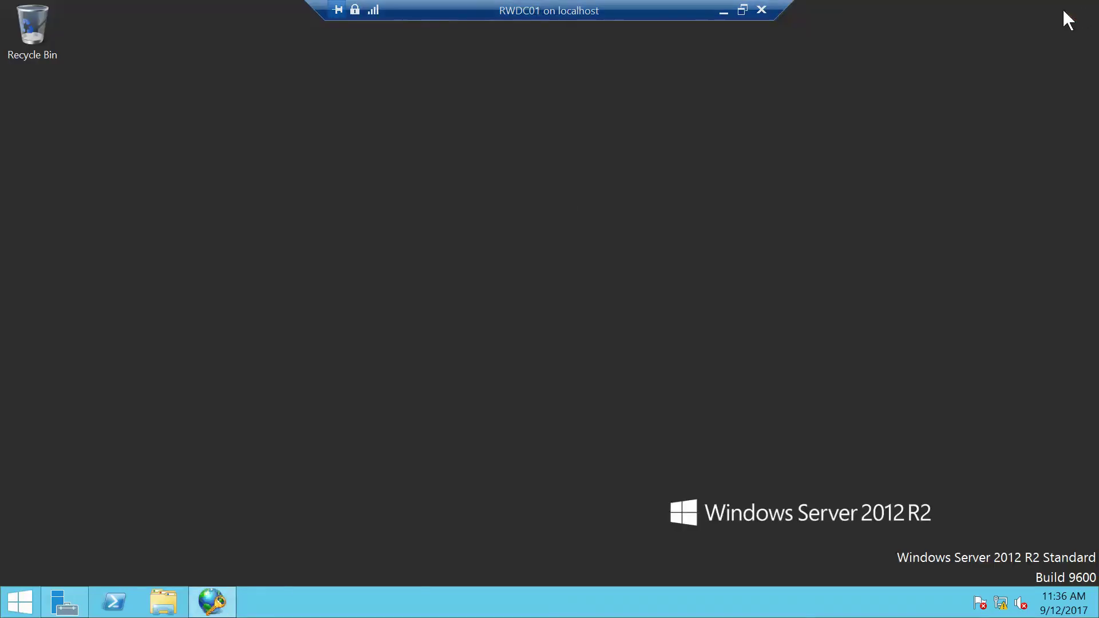
left_click(219, 599)
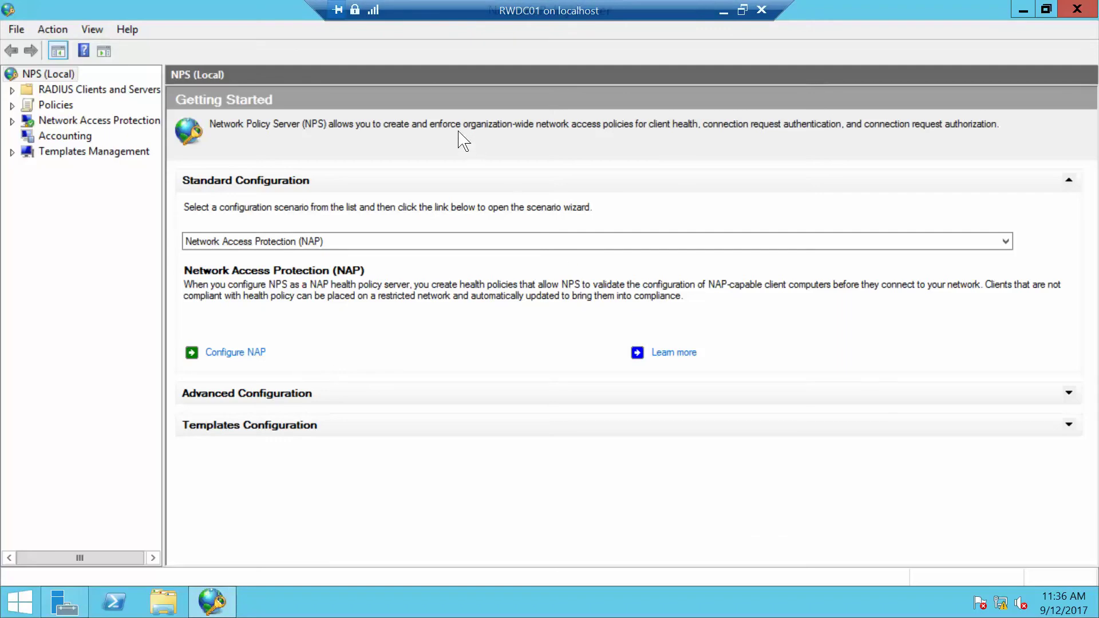
double_click(252, 17)
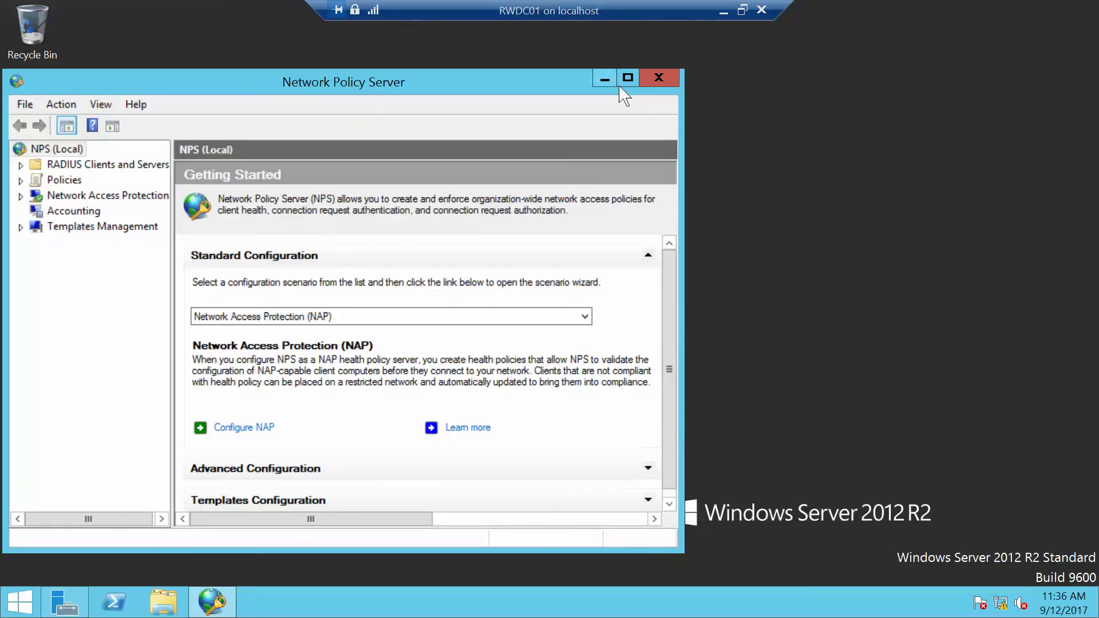
left_click(676, 89)
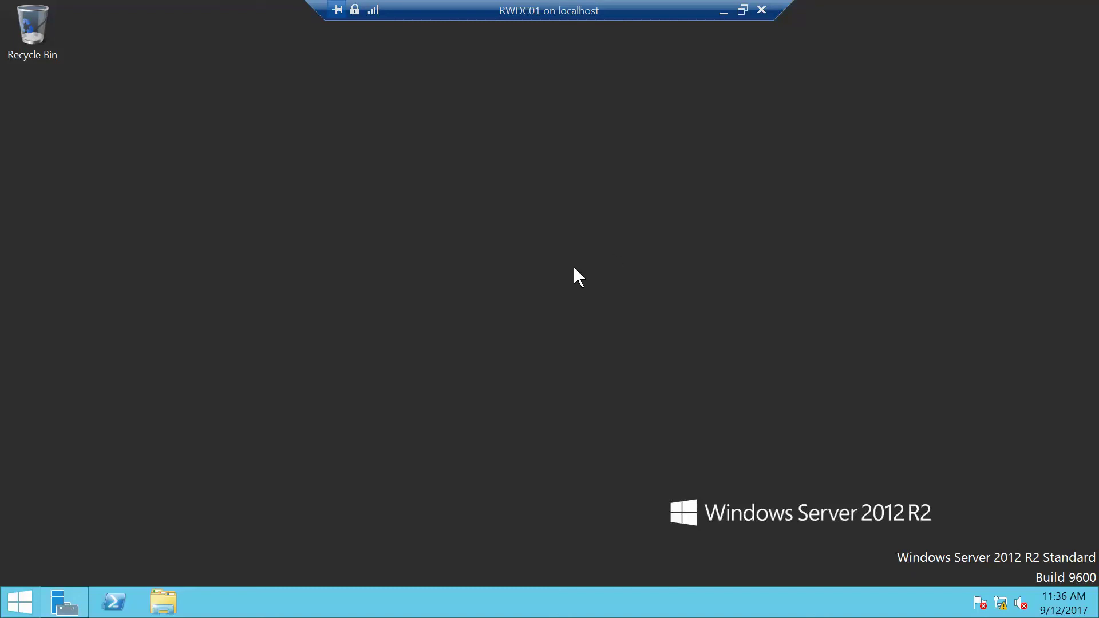
key("alt+Tab")
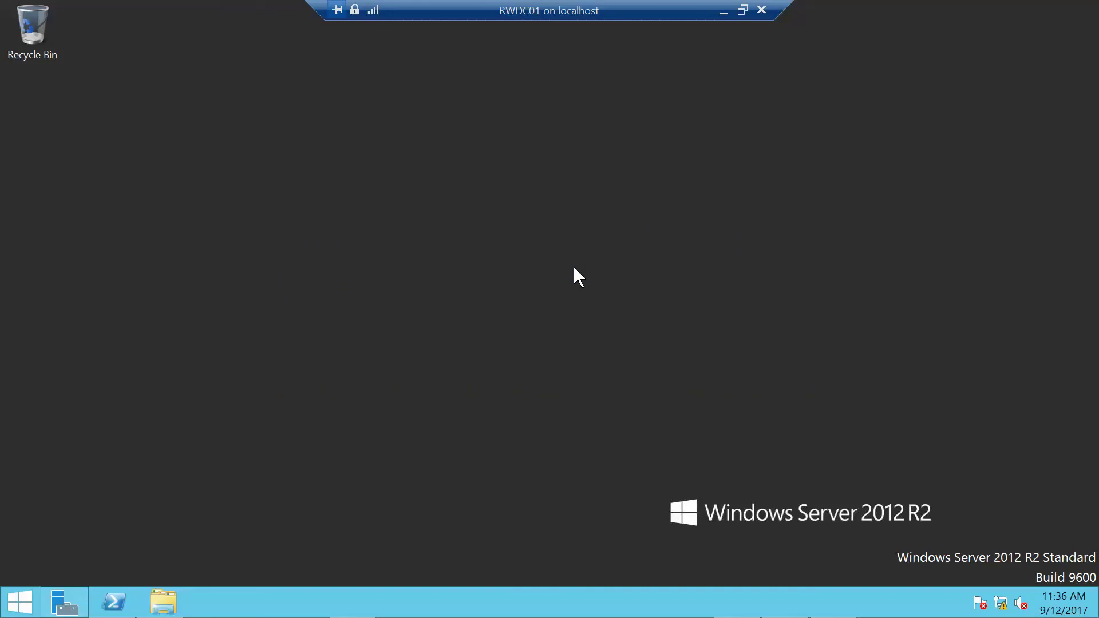
key("alt+Tab")
key("alt+Tab")
key("alt+Tab")
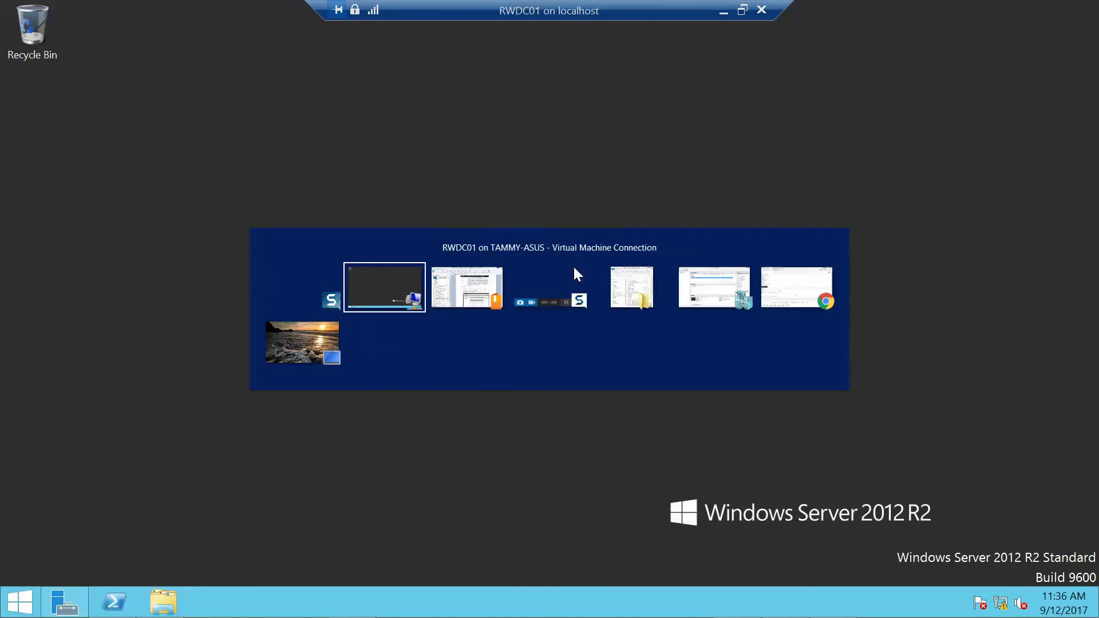